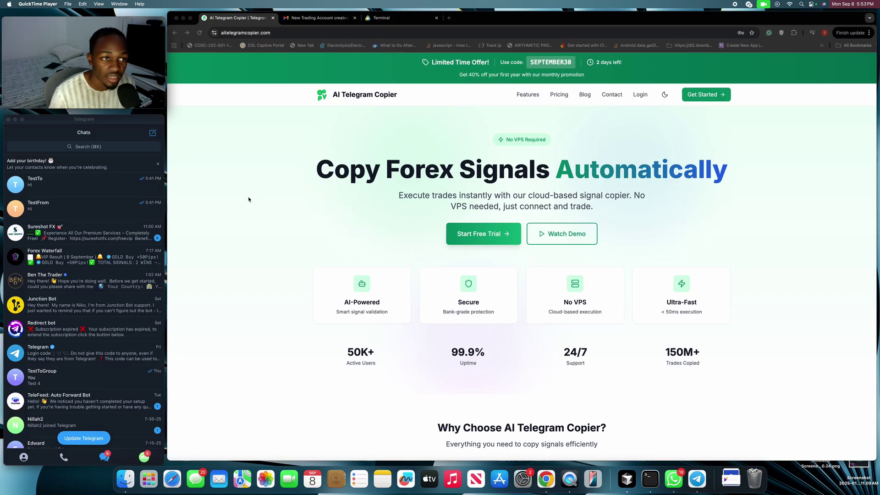
# Step: Log in to AI Telegram Copier after changing the email's last digit to 1
pyautogui.scroll(-1, 458, 174)
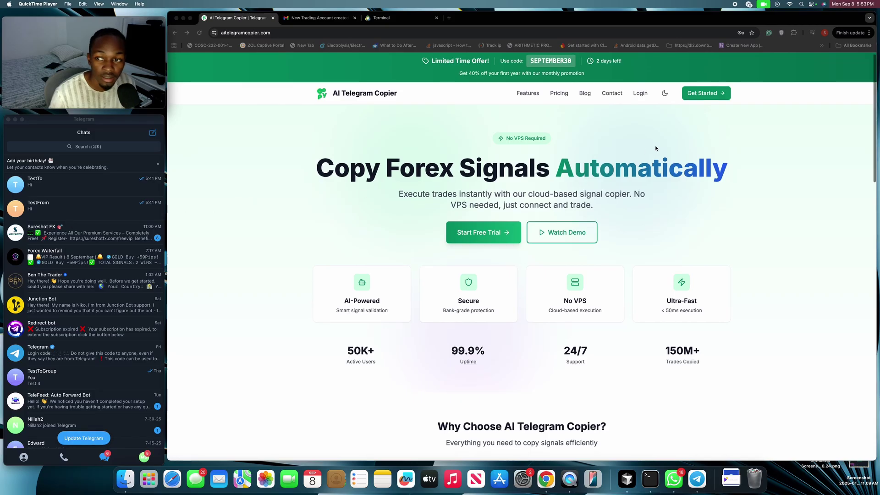
pyautogui.click(640, 93)
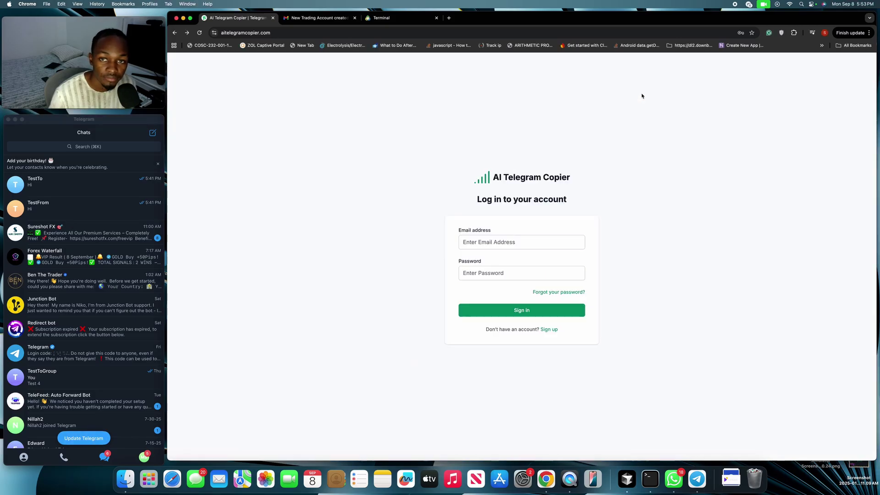
pyautogui.click(500, 242)
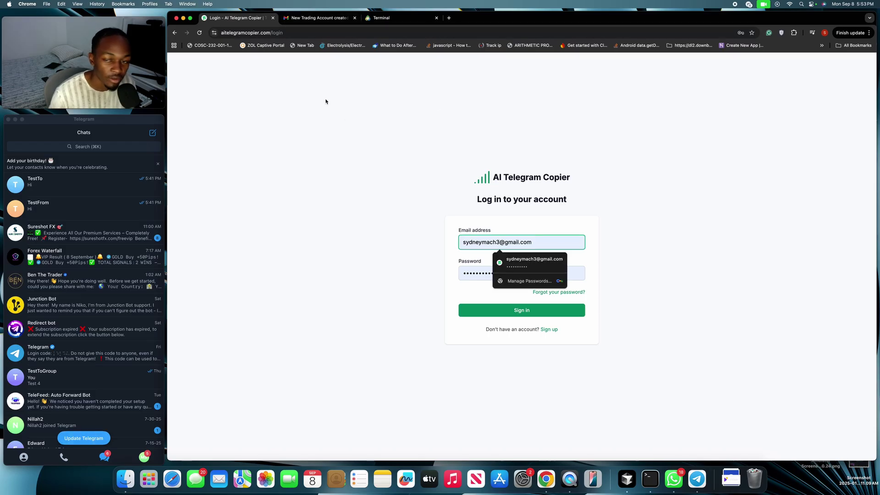
pyautogui.press('BackSpace')
pyautogui.write('1')
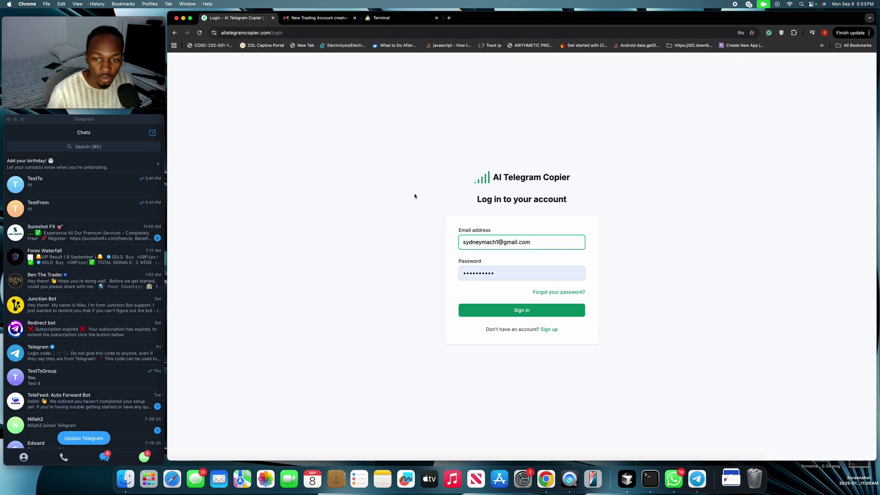
pyautogui.click(506, 310)
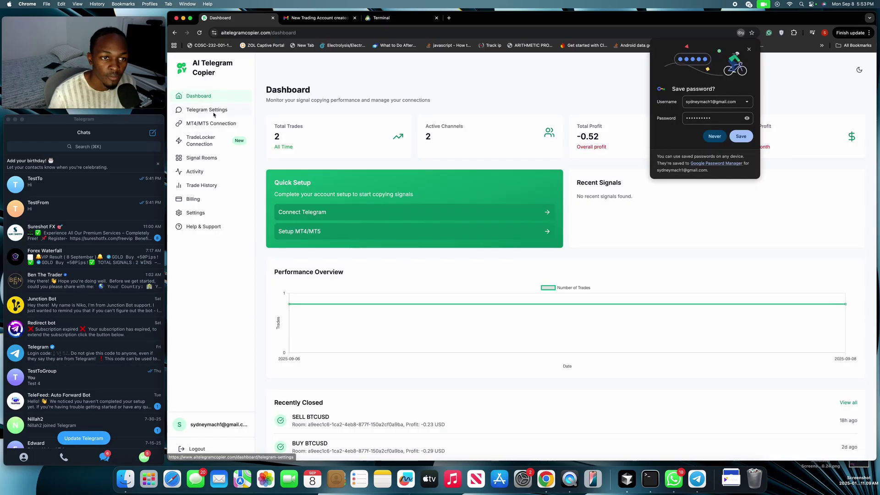
# Step: Add a Telegram account with the saved phone number and request a verification code
pyautogui.click(304, 263)
pyautogui.click(542, 261)
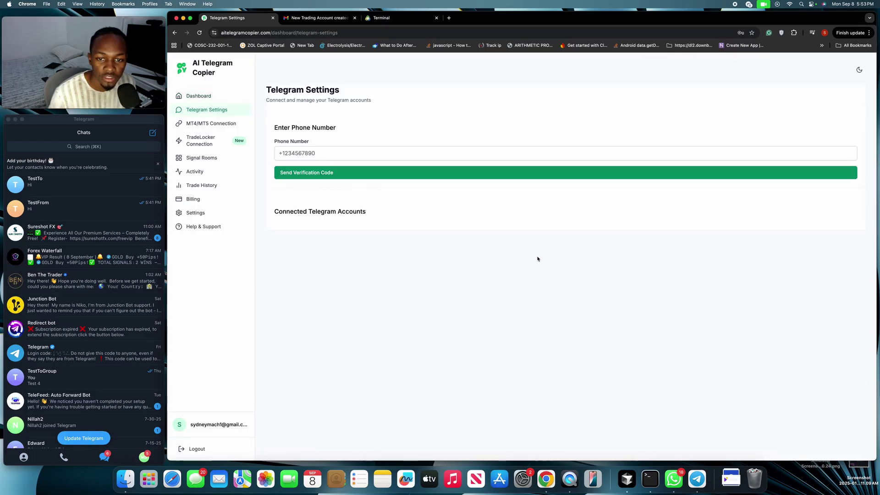
pyautogui.click(326, 156)
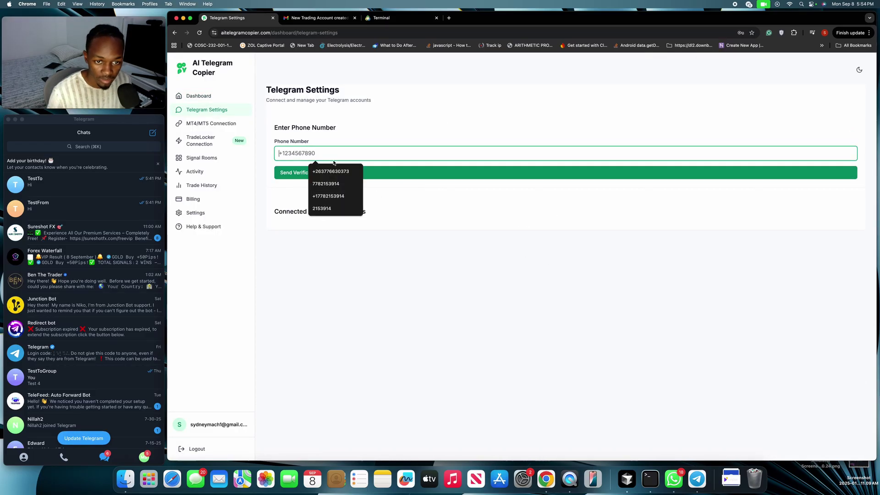
pyautogui.click(333, 193)
pyautogui.click(339, 173)
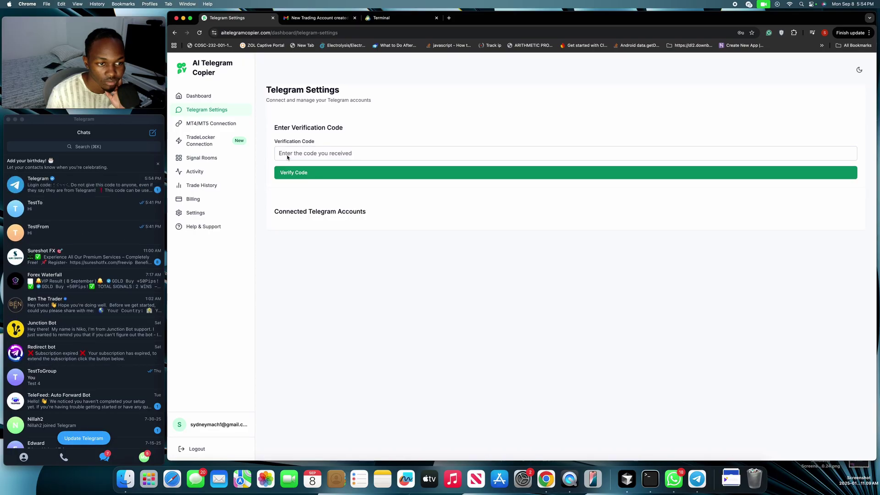
# Step: Copy the newest Telegram login code, submit it as the verification code and dismiss the success alert
pyautogui.click(72, 185)
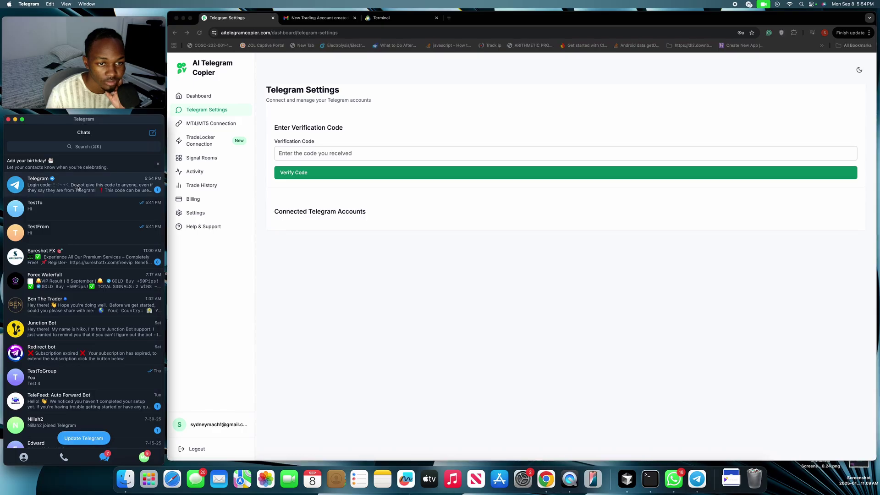
pyautogui.scroll(1, 69, 271)
pyautogui.scroll(-1, 79, 393)
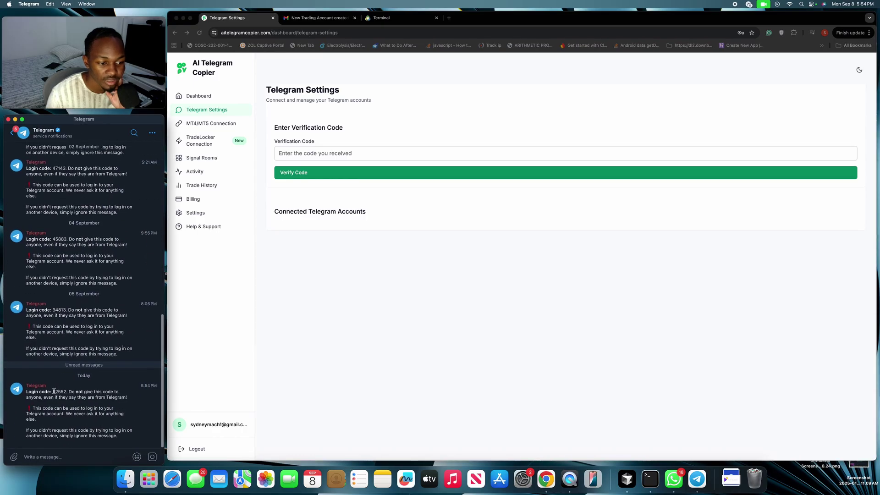
pyautogui.moveTo(60, 391); pyautogui.dragTo(66, 392)
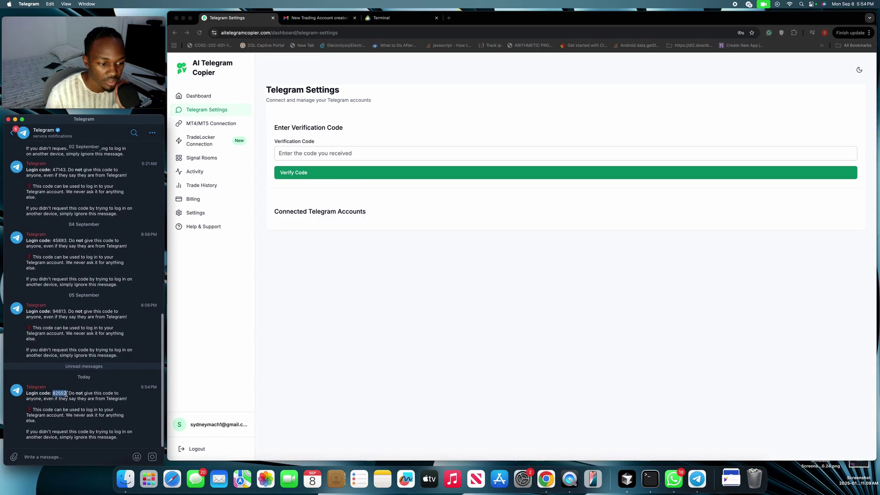
pyautogui.press('super+c')
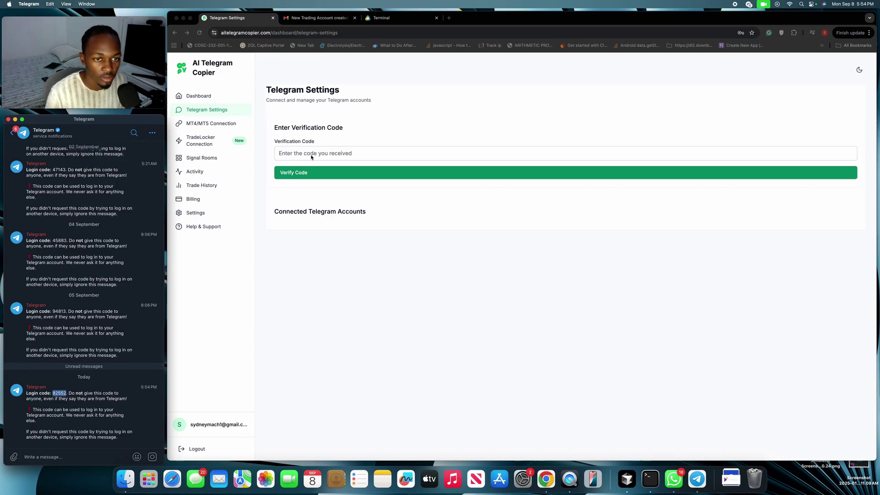
pyautogui.click(312, 154)
pyautogui.press('super+v')
pyautogui.click(295, 172)
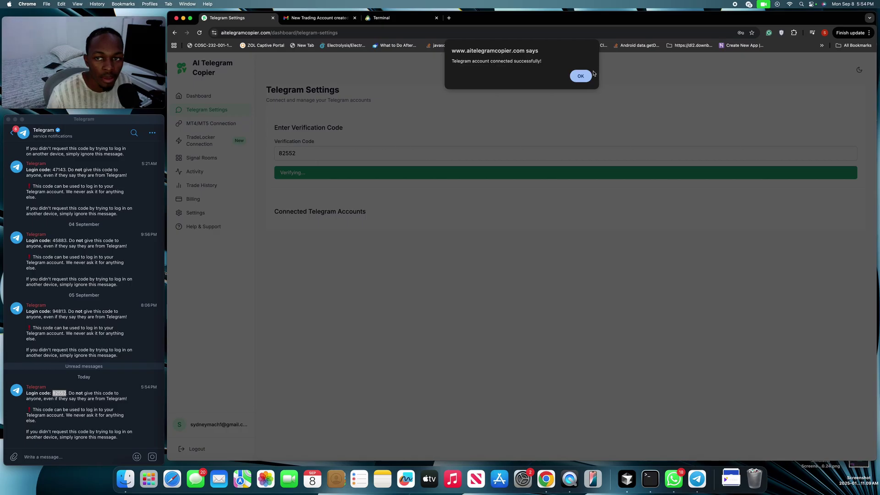
pyautogui.click(589, 75)
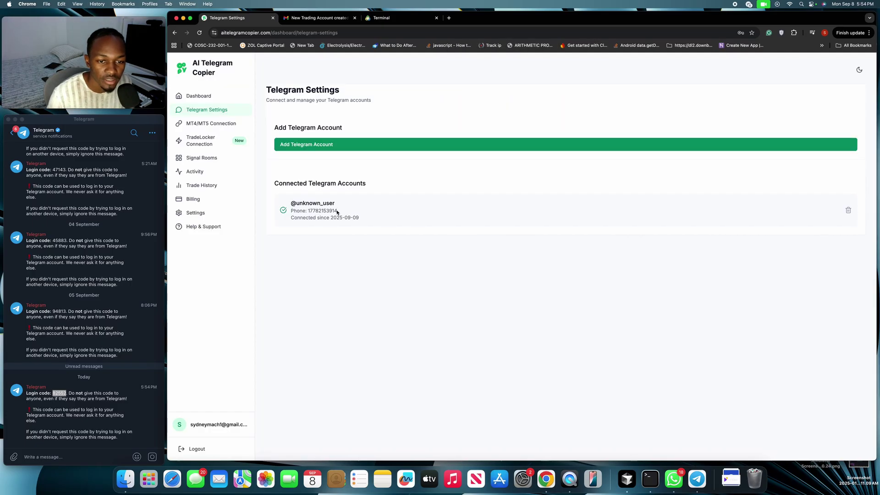
pyautogui.moveTo(338, 211); pyautogui.dragTo(317, 214)
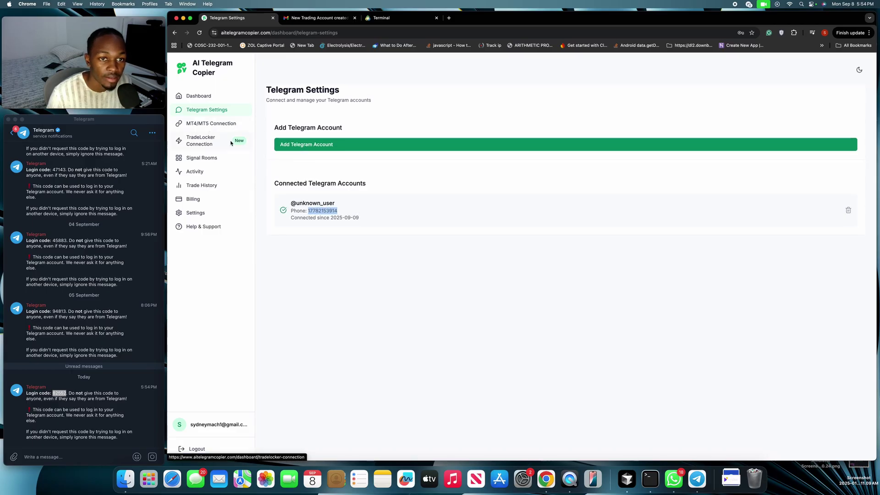
# Step: Delete the existing HERO MT5 account from the MT4/MT5 Connection page
pyautogui.click(215, 123)
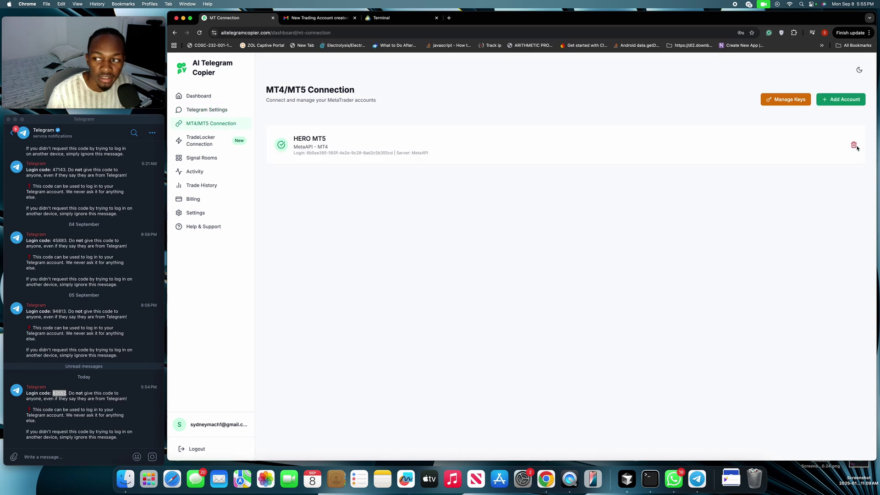
pyautogui.click(854, 145)
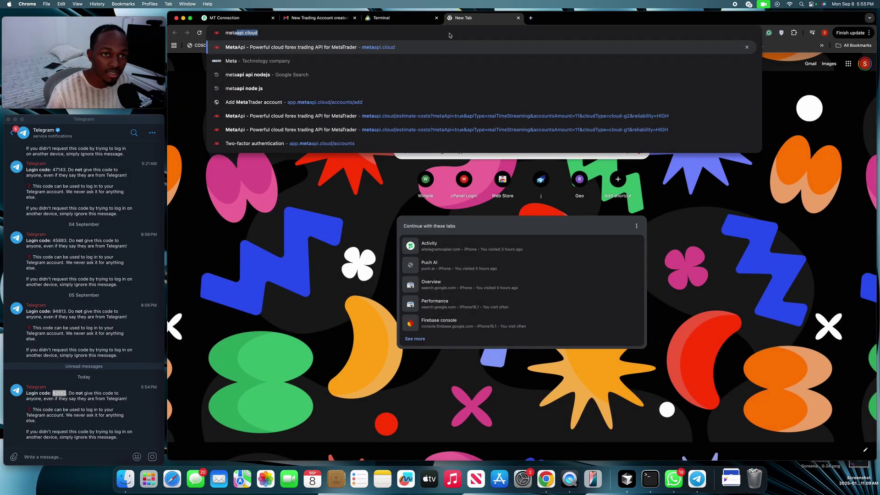
# Step: Sign in at metaapi.cloud past the Cloudflare check and skip two-factor setup
pyautogui.write('api.cloud')
pyautogui.press('Return')
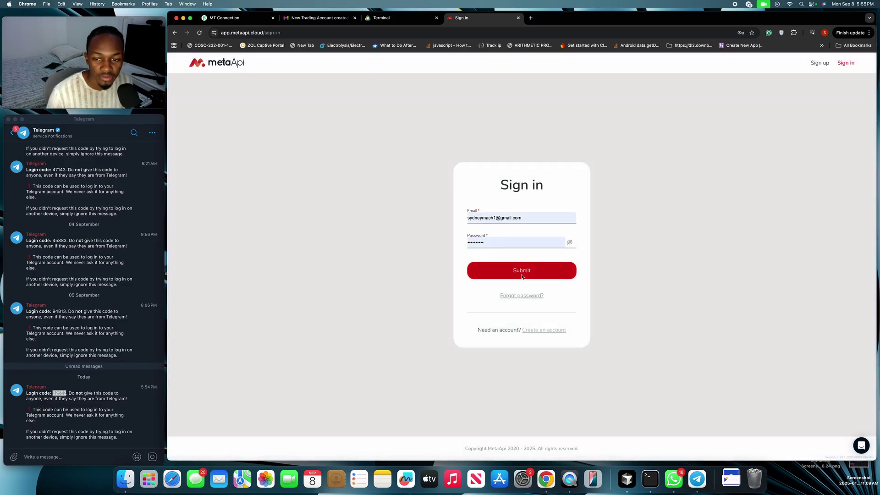
pyautogui.click(534, 274)
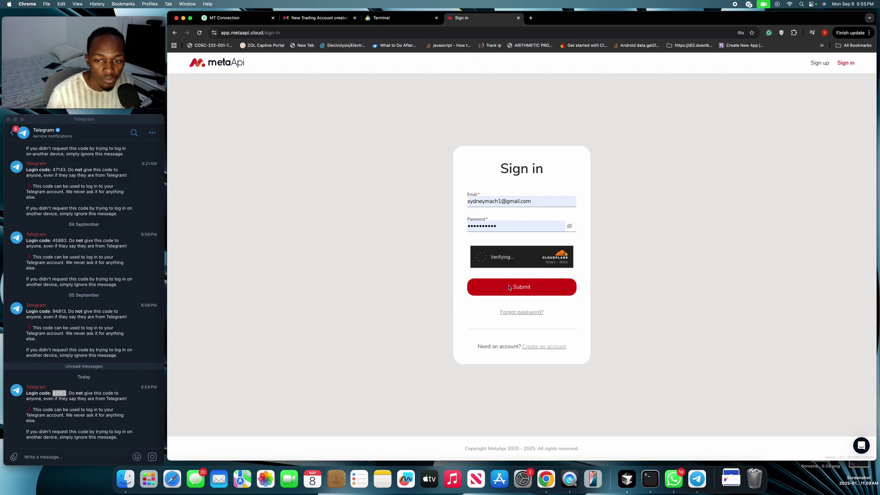
pyautogui.click(508, 288)
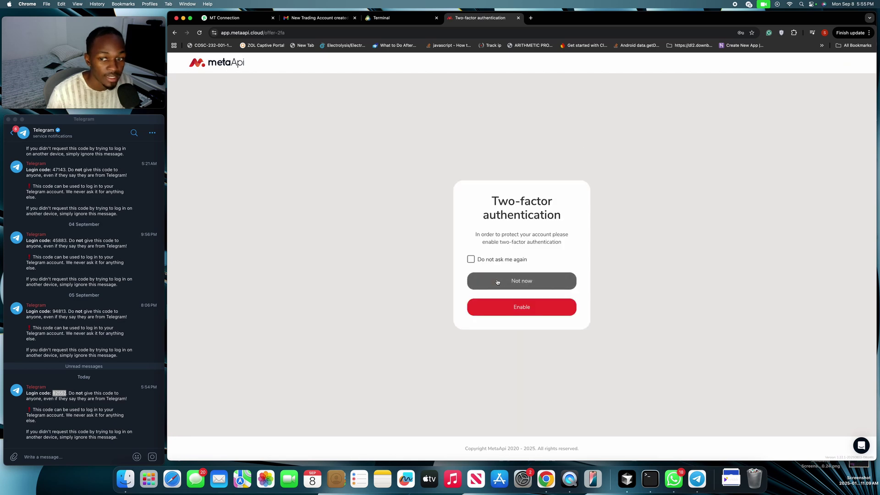
pyautogui.click(507, 284)
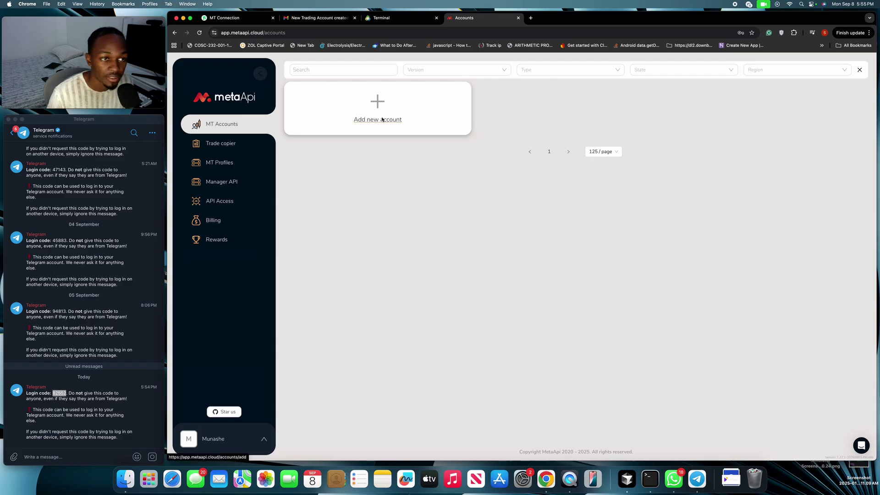
# Step: Start a new MT5 account in MetaApi and rename it 'HERO MT5'
pyautogui.click(382, 120)
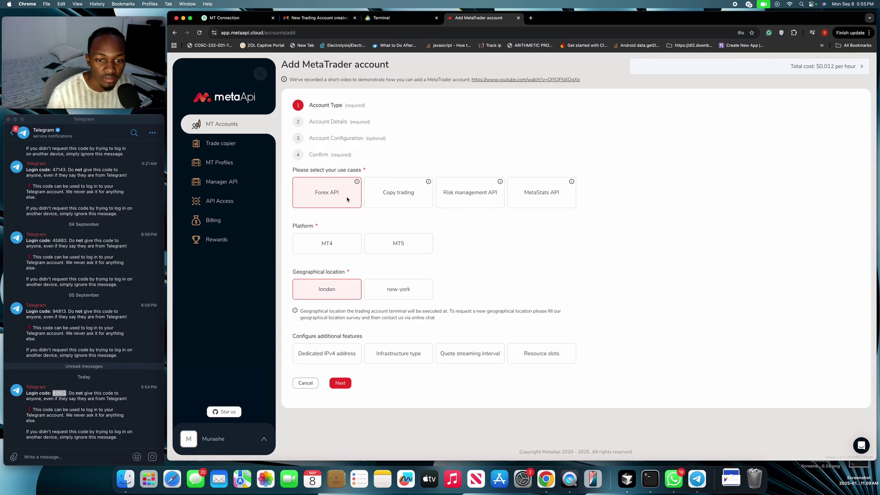
pyautogui.click(398, 244)
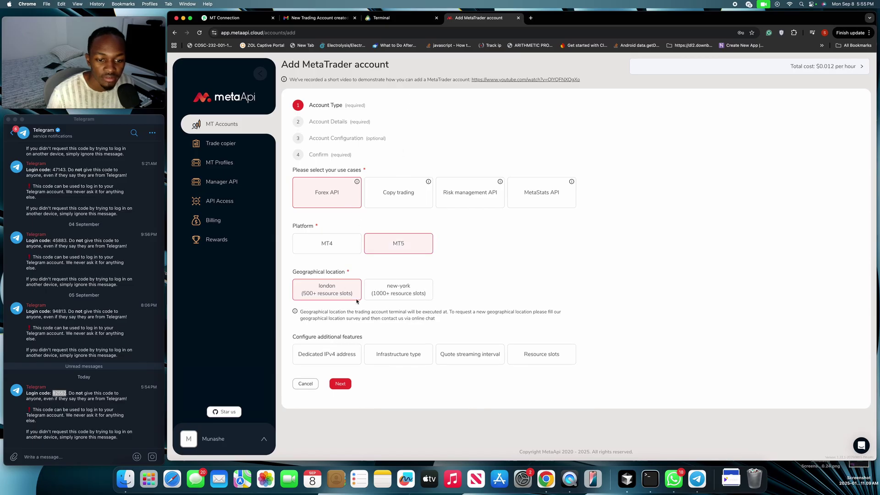
pyautogui.click(340, 384)
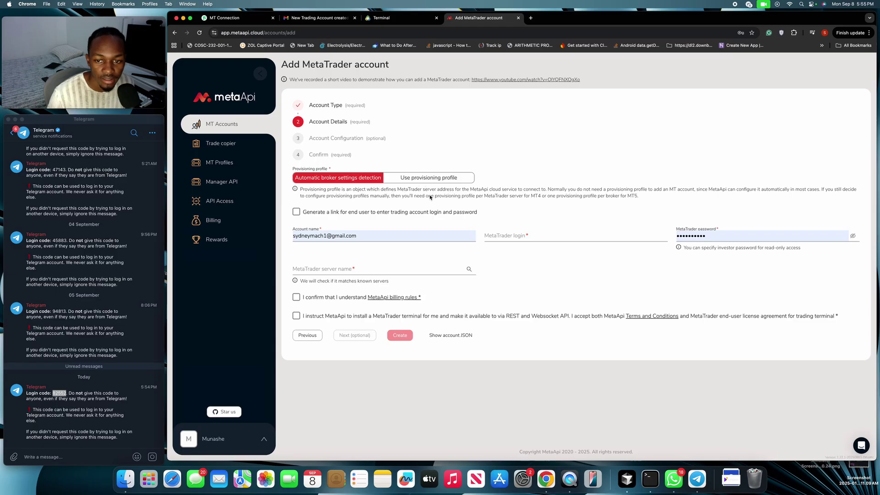
pyautogui.click(366, 238)
pyautogui.moveTo(366, 238); pyautogui.dragTo(289, 236)
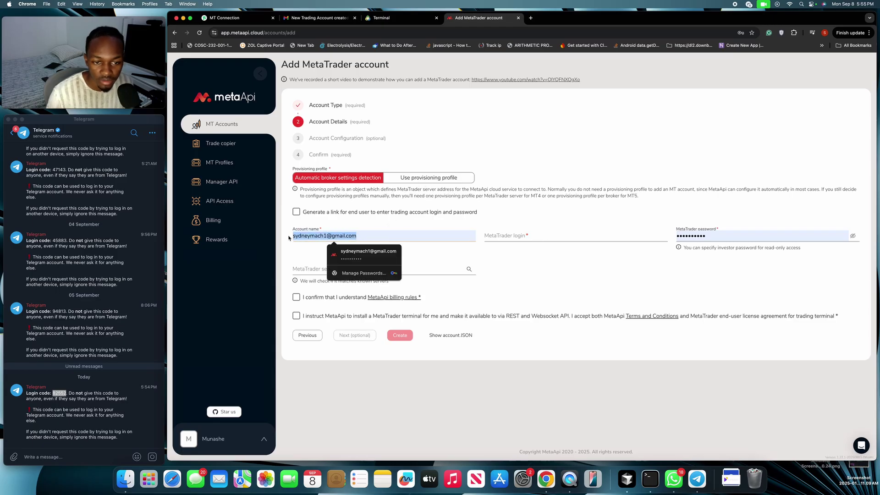
pyautogui.press('BackSpace')
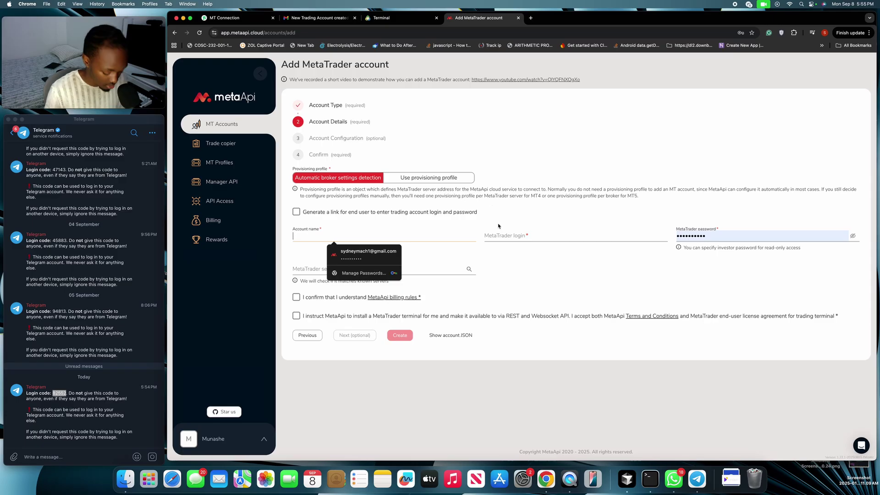
pyautogui.press('capslock')
pyautogui.write('HERO')
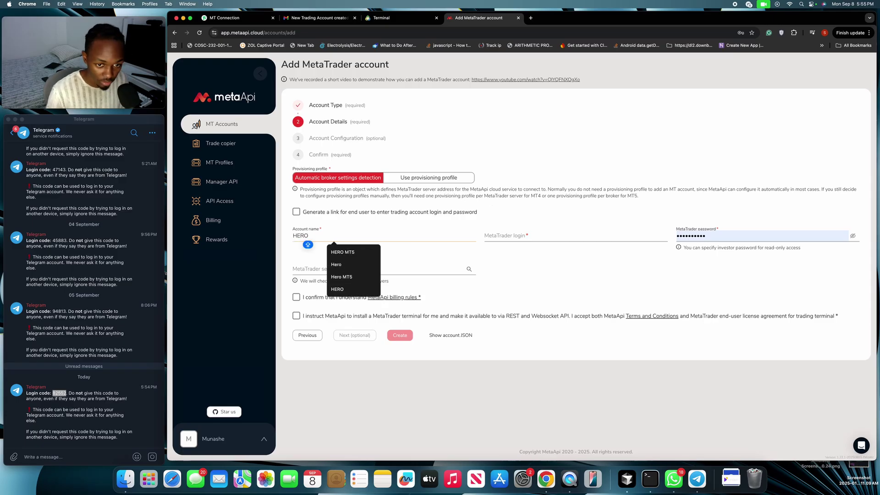
pyautogui.write(' MT5')
pyautogui.click(528, 237)
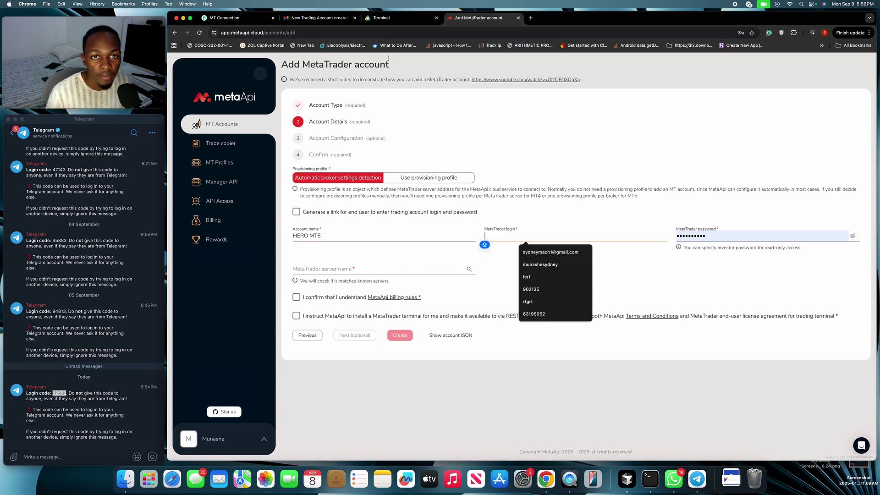
# Step: Cross-check the HeroFX credentials email and verify the entered MetaTrader password
pyautogui.click(332, 21)
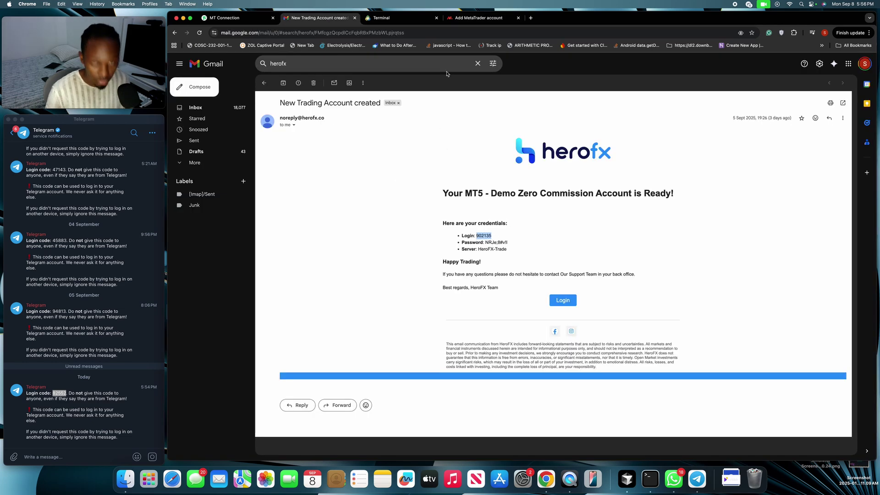
pyautogui.click(385, 18)
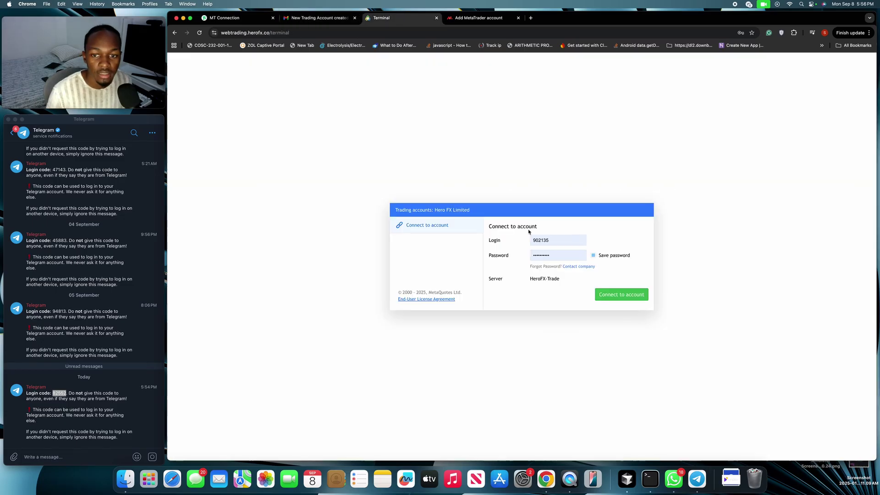
pyautogui.click(255, 20)
pyautogui.click(477, 20)
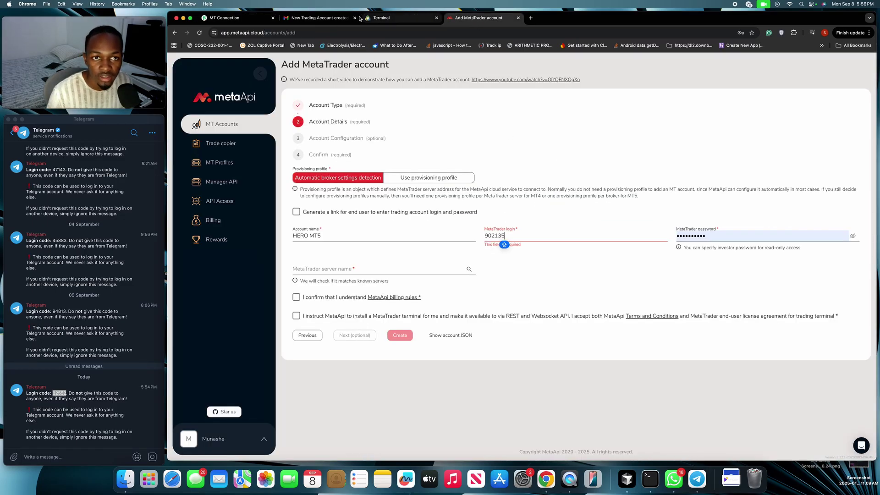
pyautogui.click(344, 18)
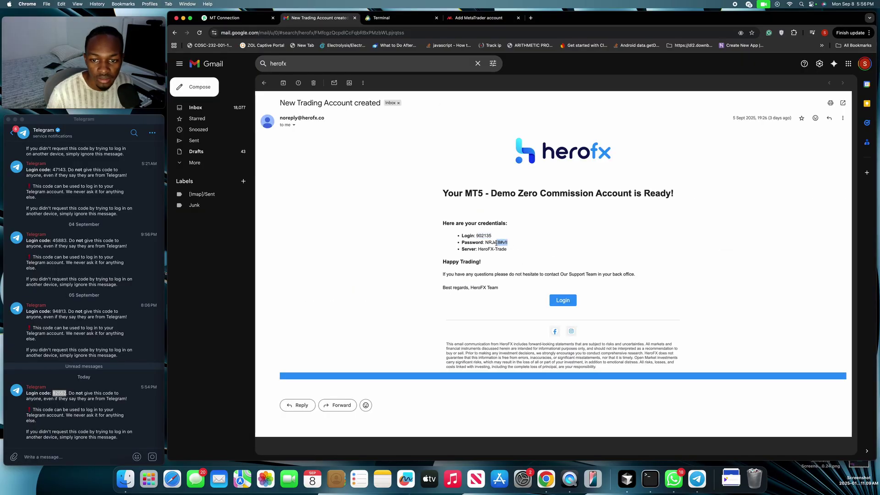
pyautogui.click(479, 18)
pyautogui.click(715, 237)
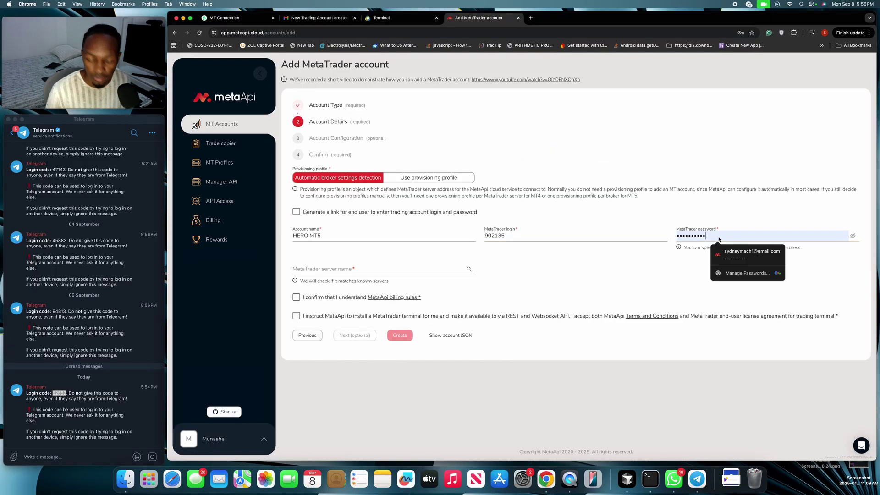
pyautogui.doubleClick(715, 238)
pyautogui.click(689, 239)
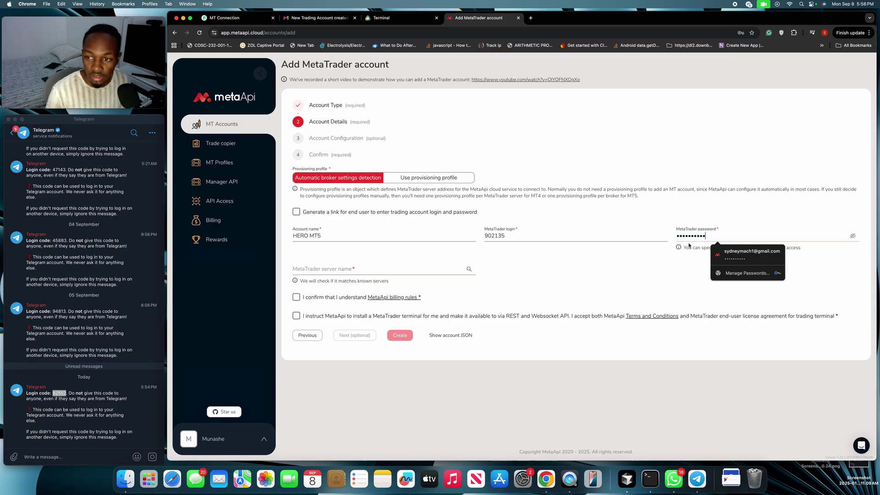
# Step: Set the server to HeroFX-Trade, accept both agreements and create the account
pyautogui.click(333, 272)
pyautogui.click(319, 20)
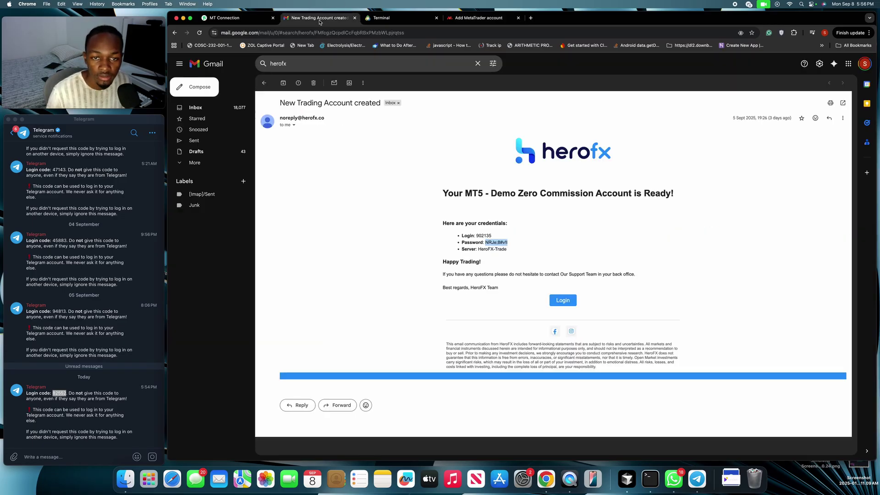
pyautogui.moveTo(507, 249); pyautogui.dragTo(483, 251)
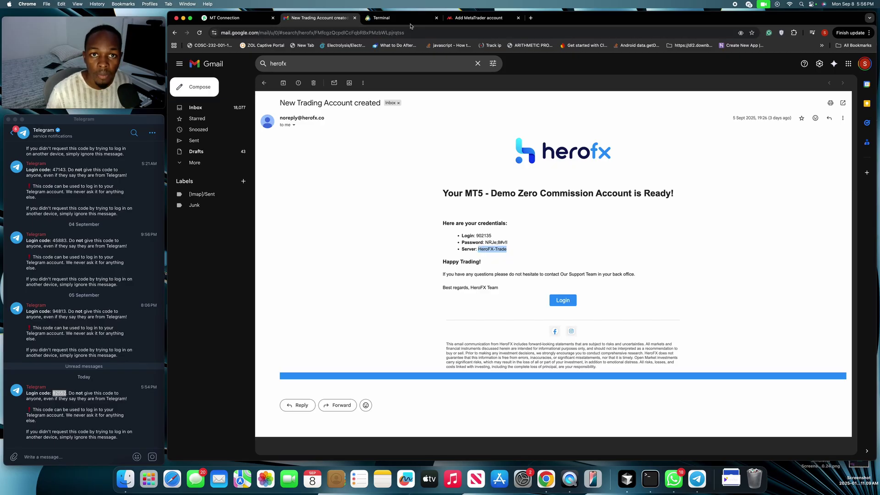
pyautogui.click(455, 19)
pyautogui.press('super+v')
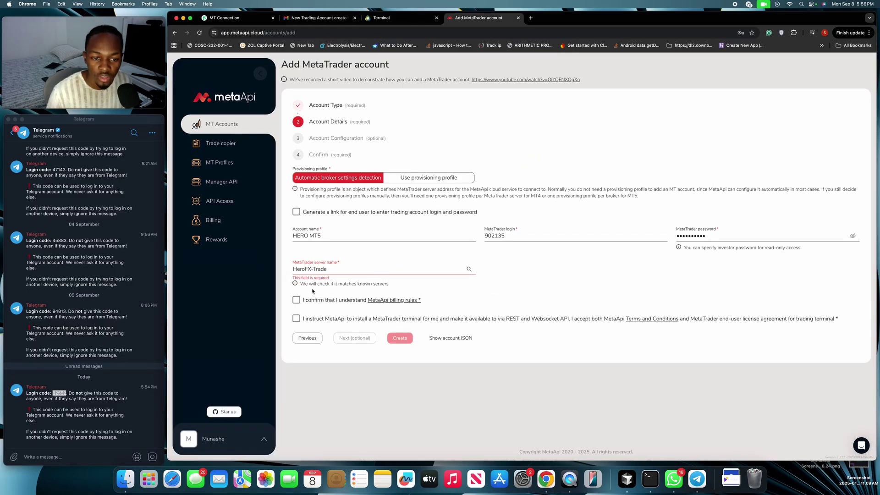
pyautogui.click(296, 300)
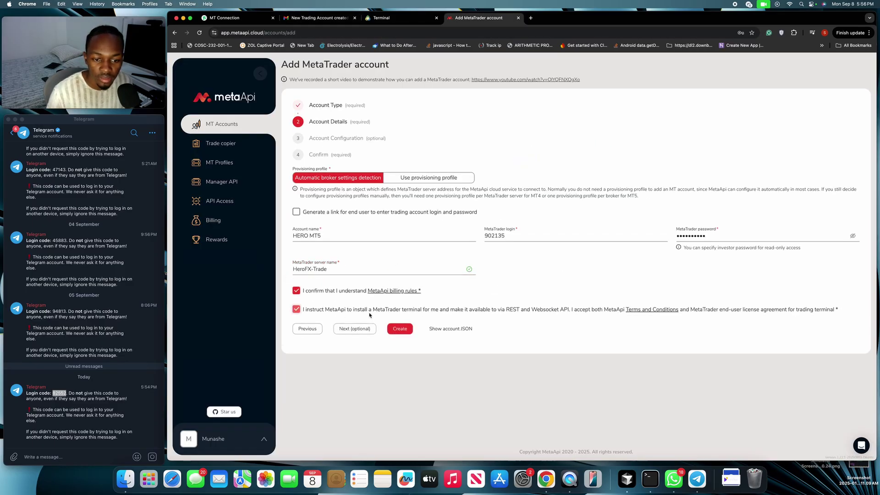
pyautogui.click(400, 328)
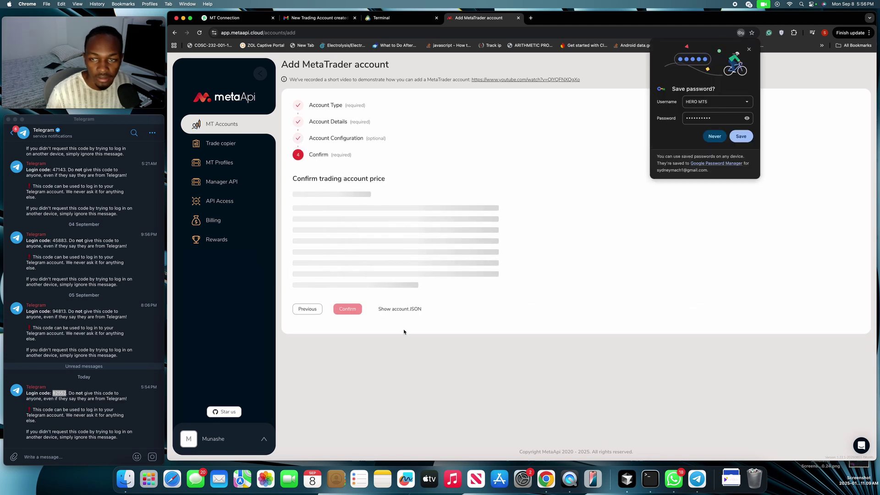
# Step: Dismiss the save-password prompt and confirm the Cloud-g2 hourly price
pyautogui.click(749, 50)
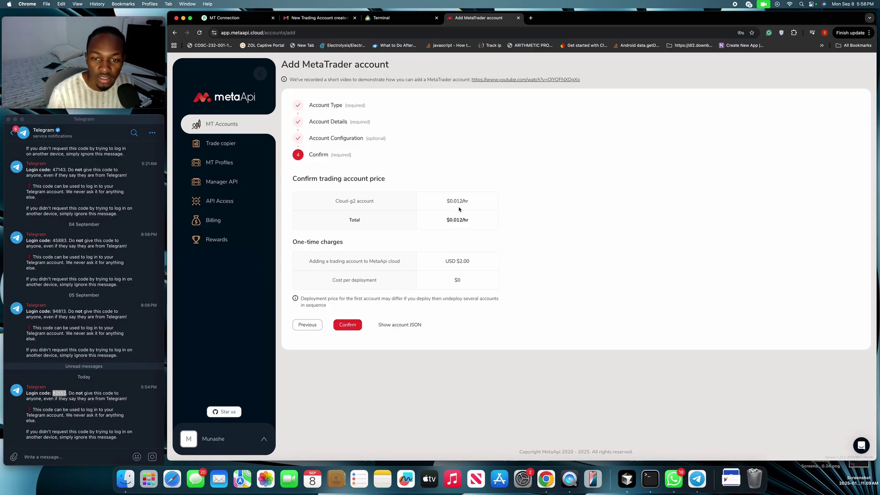
pyautogui.moveTo(468, 201); pyautogui.dragTo(453, 202)
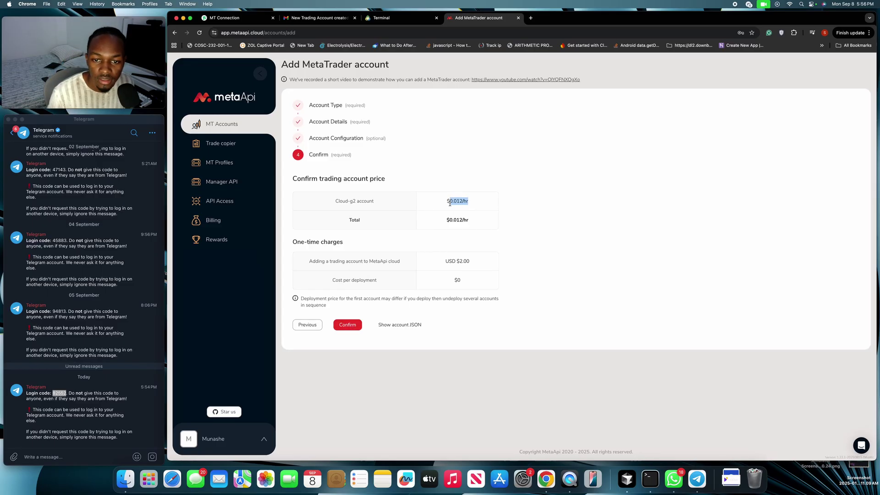
pyautogui.click(349, 325)
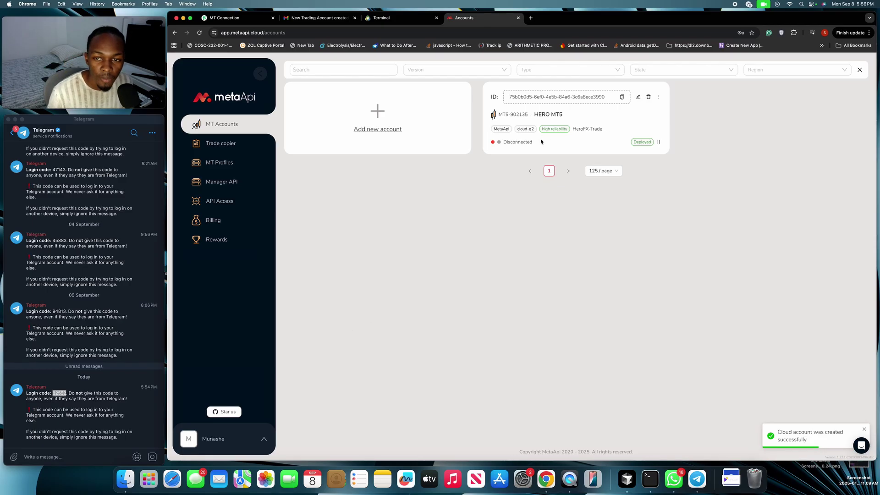
# Step: Review the HERO MT5 terminal monitoring view, then copy its account ID from MT Accounts
pyautogui.moveTo(533, 143); pyautogui.dragTo(505, 144)
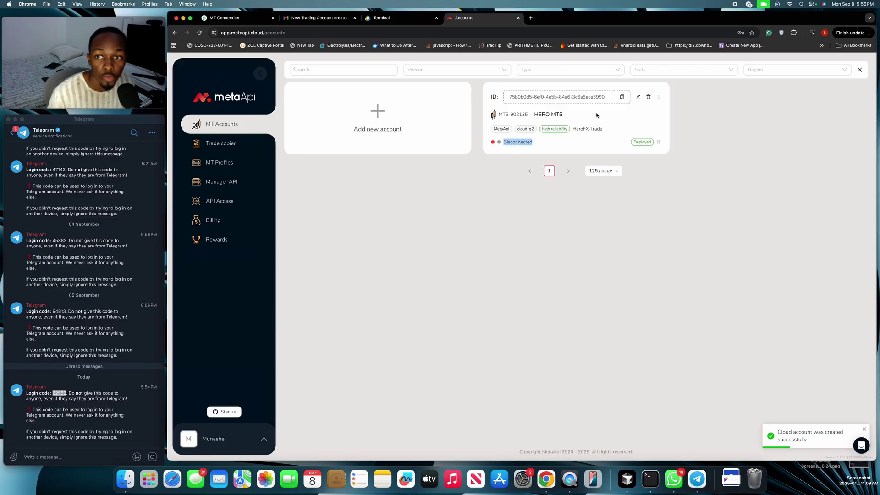
pyautogui.click(658, 97)
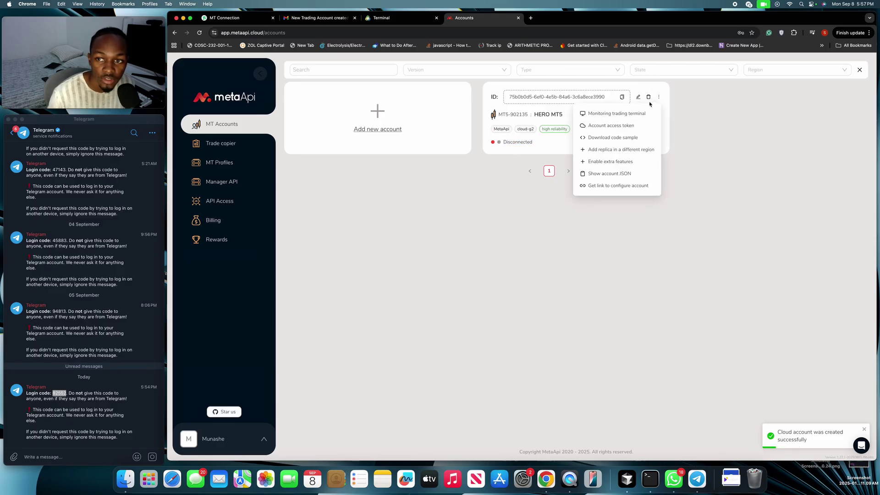
pyautogui.click(617, 114)
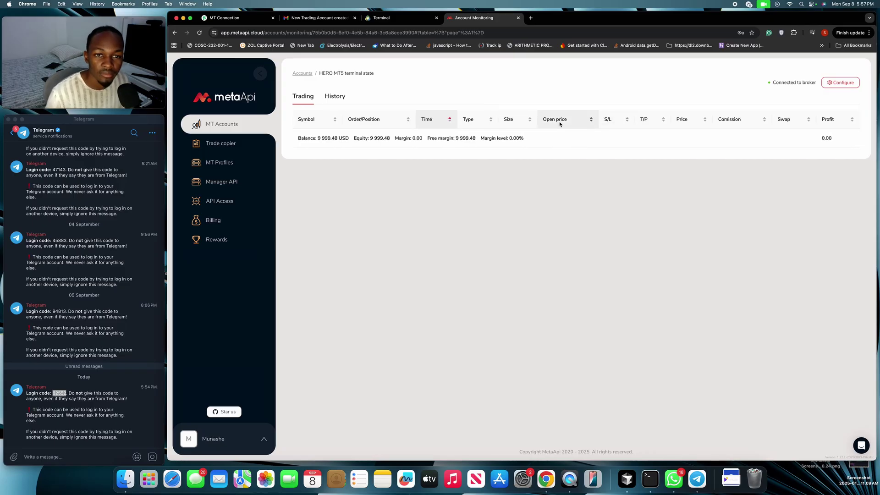
pyautogui.click(230, 125)
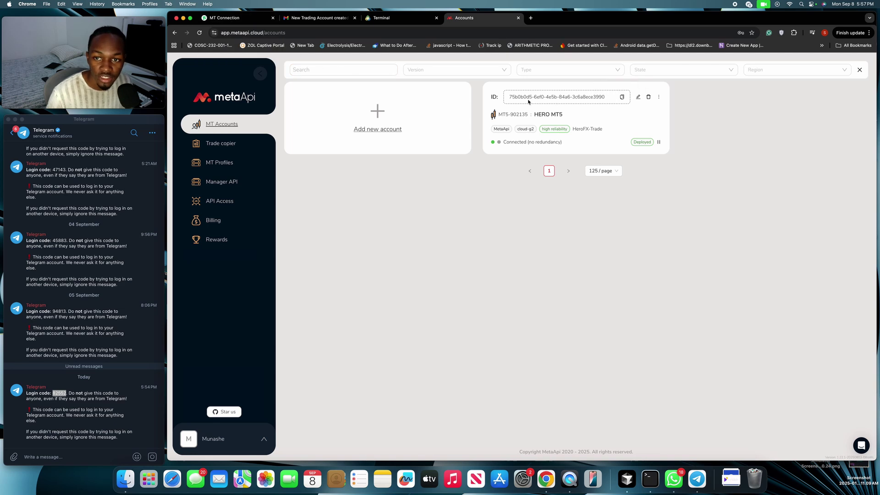
pyautogui.click(622, 98)
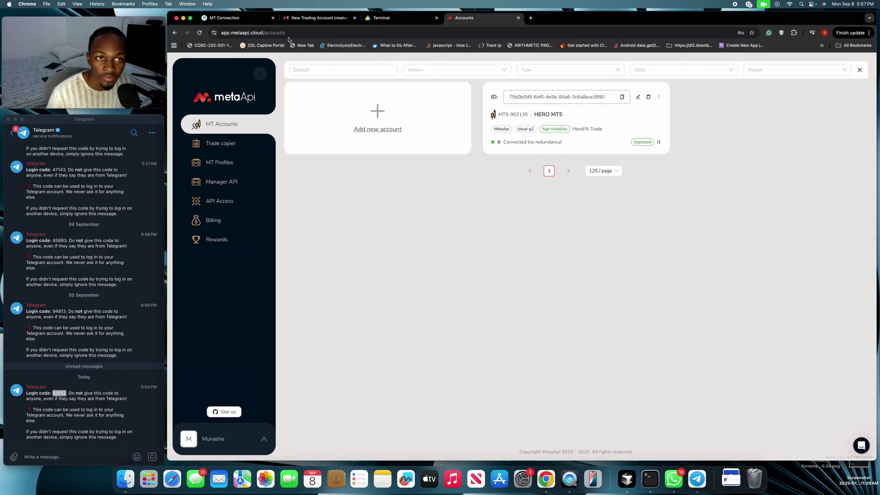
# Step: Open Add MT Account in the copier and inspect the MetaAPI Key list without choosing one
pyautogui.click(231, 21)
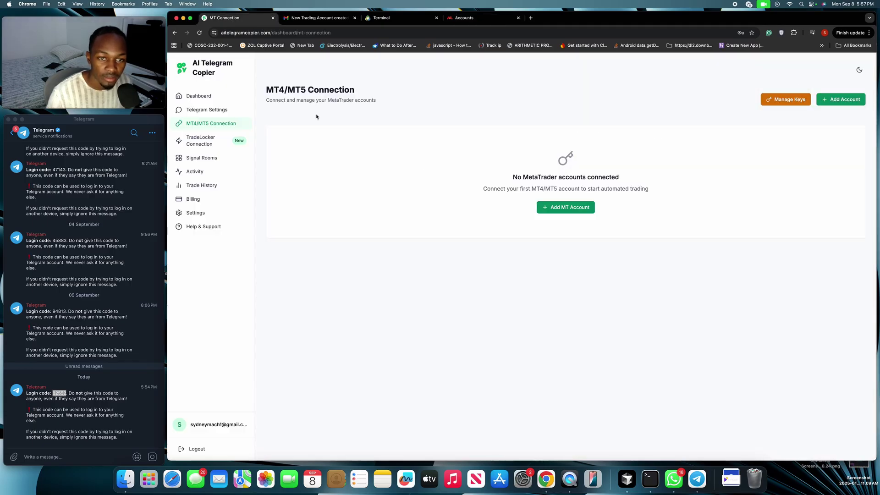
pyautogui.click(558, 208)
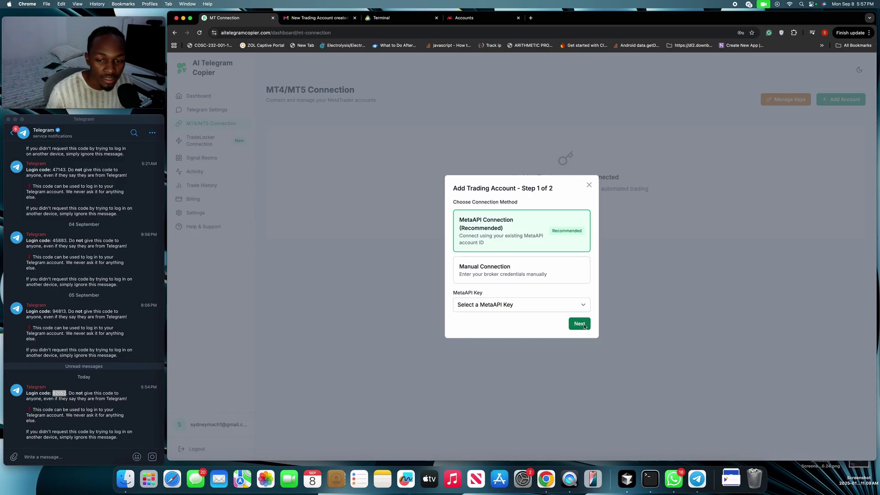
pyautogui.click(563, 305)
pyautogui.click(554, 300)
pyautogui.click(527, 305)
pyautogui.click(515, 301)
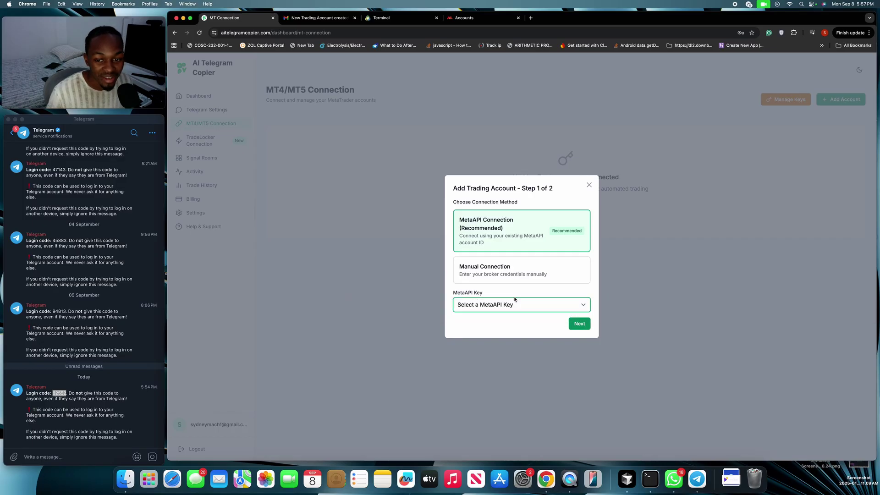
# Step: Cancel the copier dialog and request an unlimited-validity MetaApi access token, dismissing the CAPTCHA
pyautogui.click(589, 184)
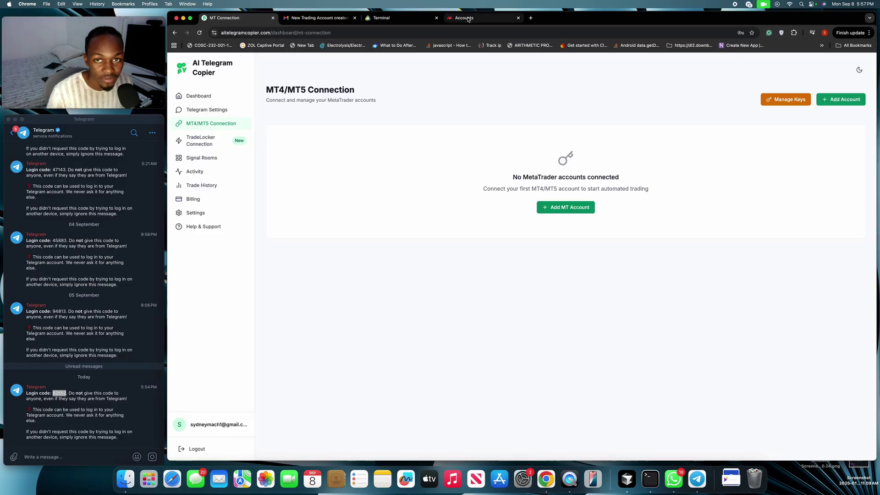
pyautogui.click(472, 18)
pyautogui.click(227, 205)
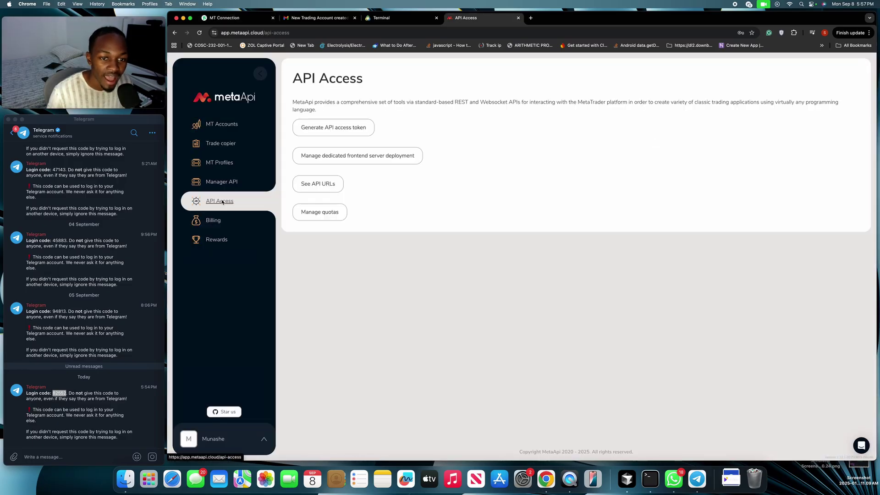
pyautogui.click(347, 127)
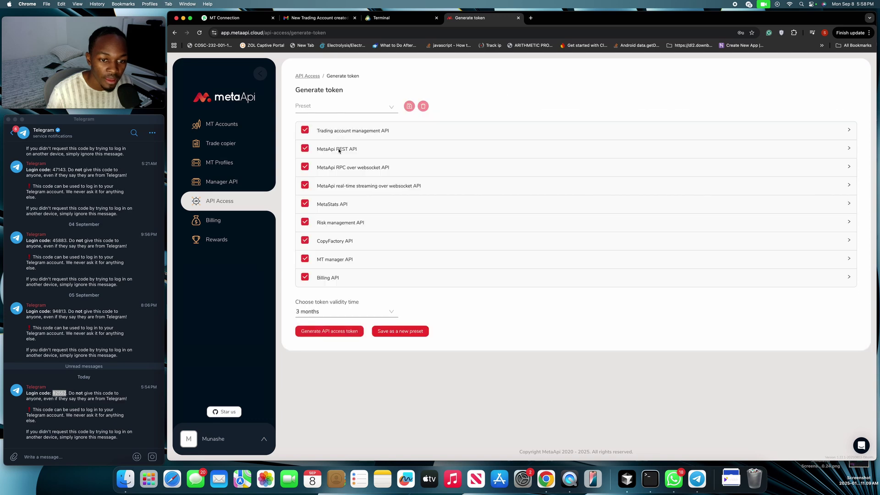
pyautogui.click(321, 312)
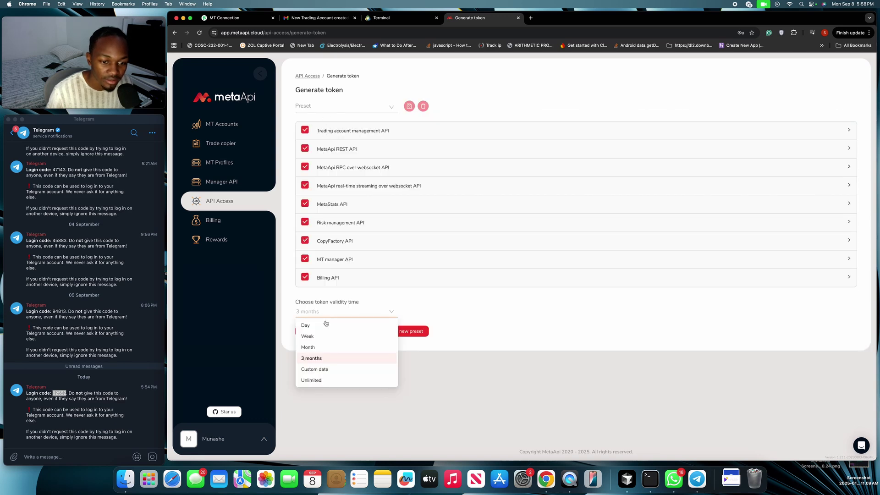
pyautogui.click(320, 382)
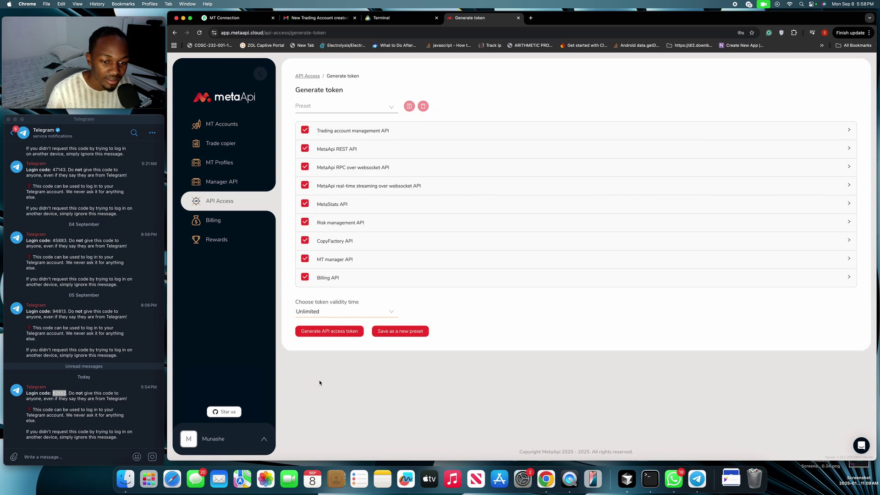
pyautogui.click(331, 332)
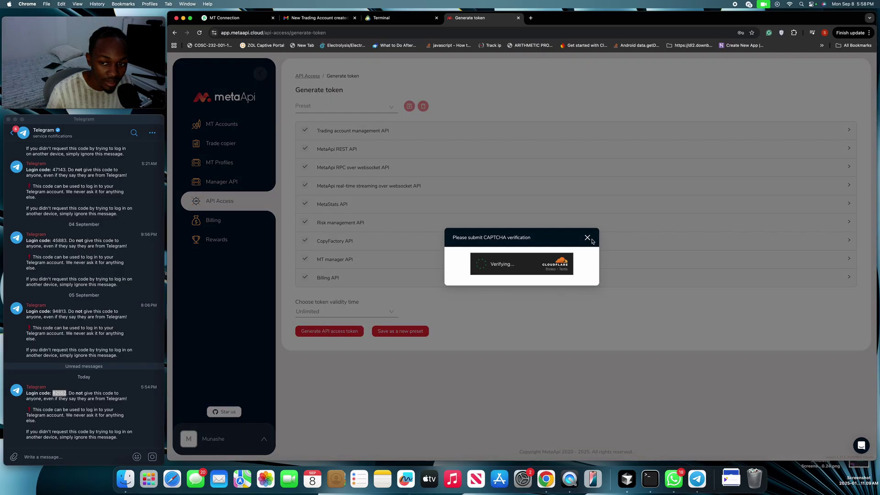
pyautogui.click(592, 239)
# Step: Add a trading account using the saved MetaAPI key and the pasted HERO MT5 account ID
pyautogui.press('super+1')
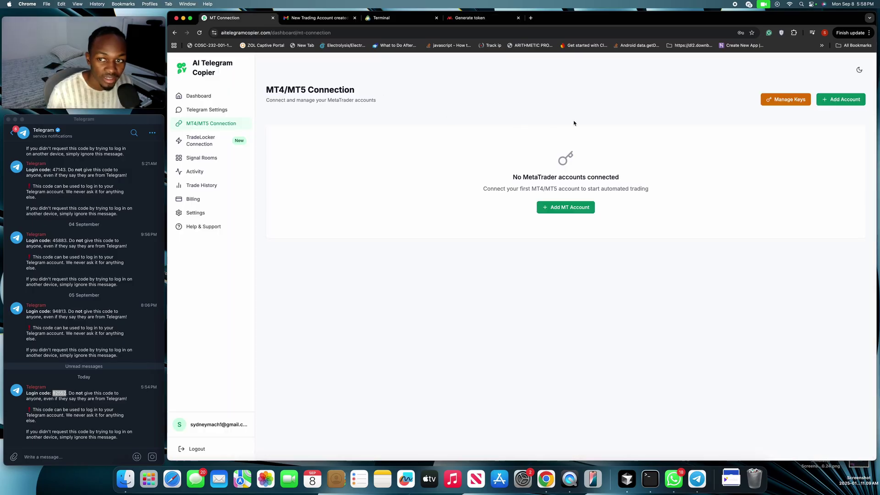
pyautogui.click(785, 100)
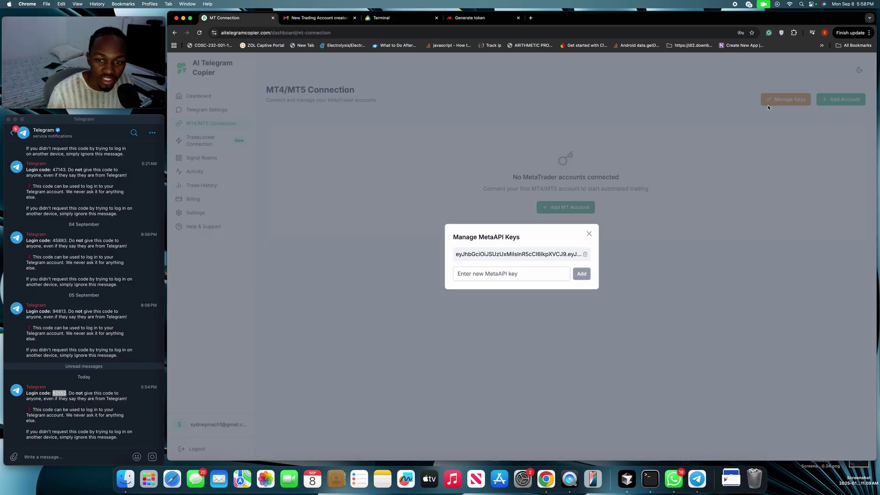
pyautogui.click(510, 274)
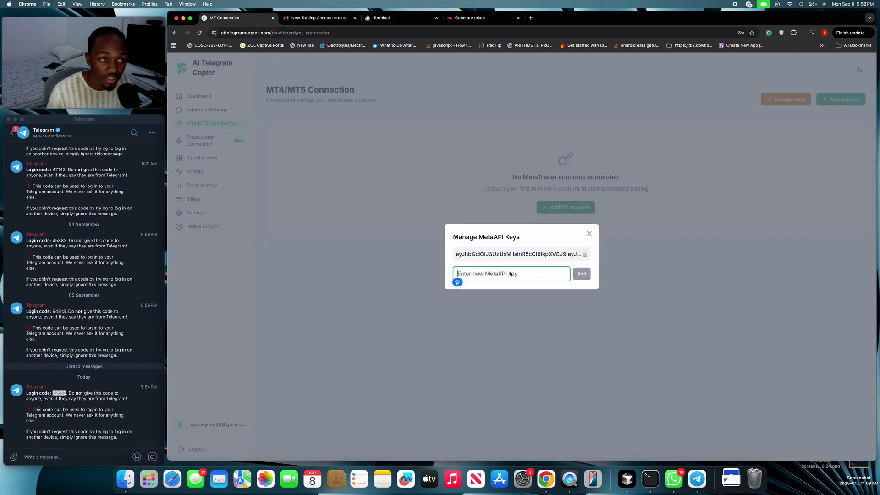
pyautogui.click(589, 234)
pyautogui.click(567, 208)
pyautogui.click(481, 305)
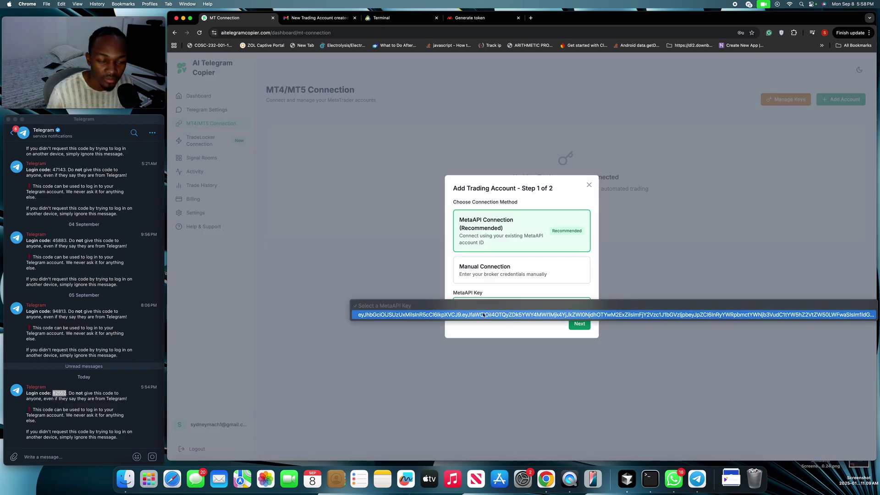
pyautogui.click(483, 315)
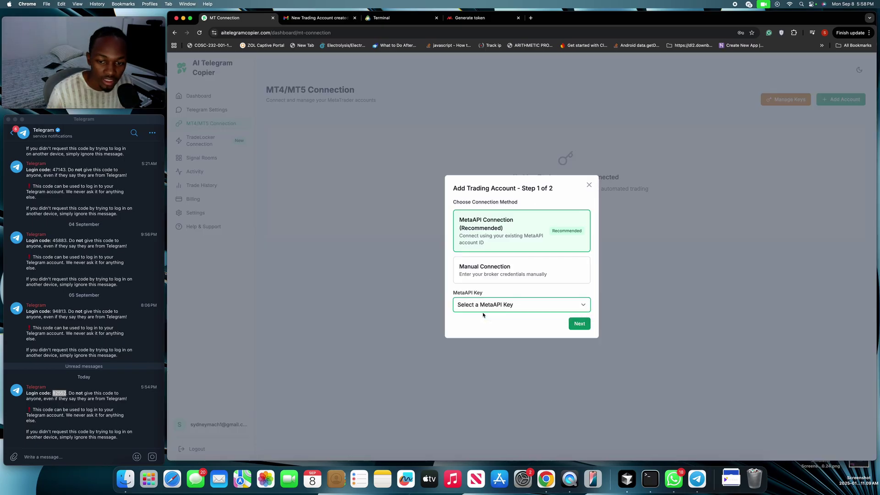
pyautogui.click(579, 324)
pyautogui.click(493, 250)
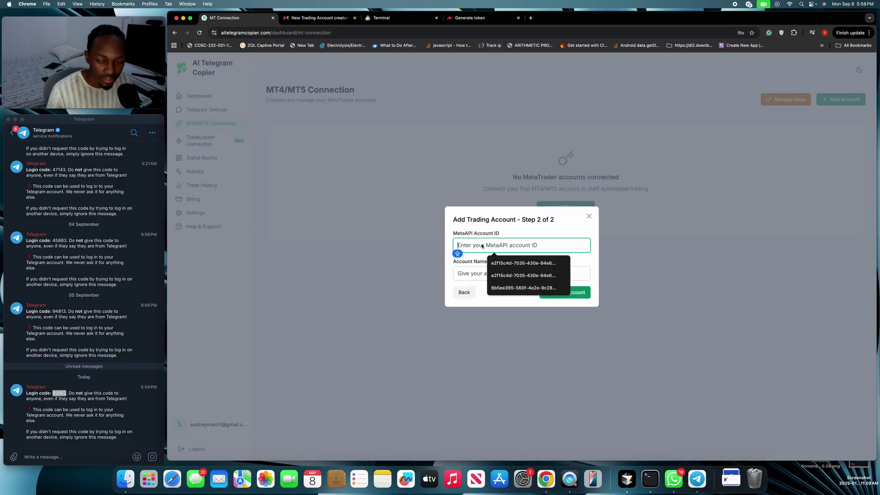
pyautogui.press('super+v')
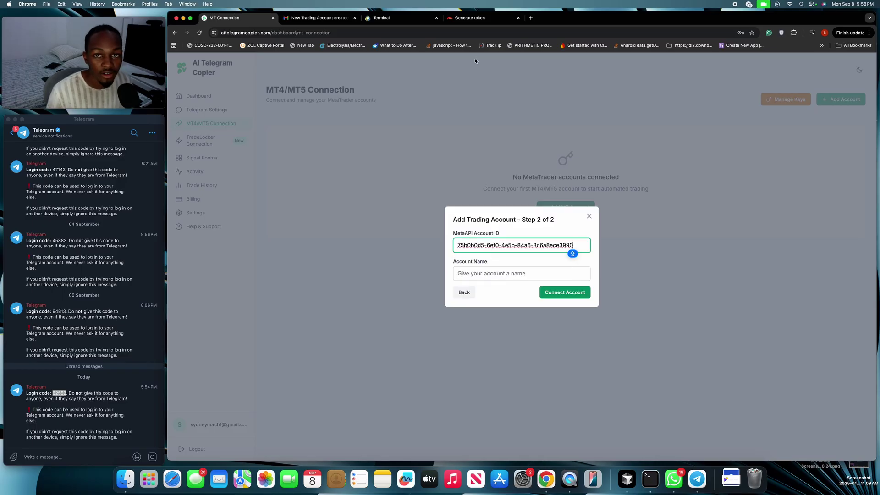
# Step: Name the account HERO MT5, connect it, and go to Signal Rooms
pyautogui.click(470, 17)
pyautogui.click(222, 123)
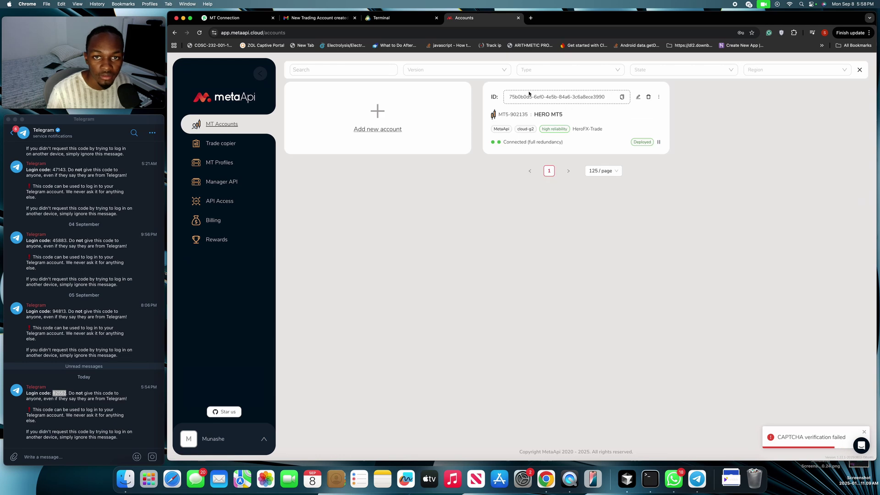
pyautogui.click(224, 17)
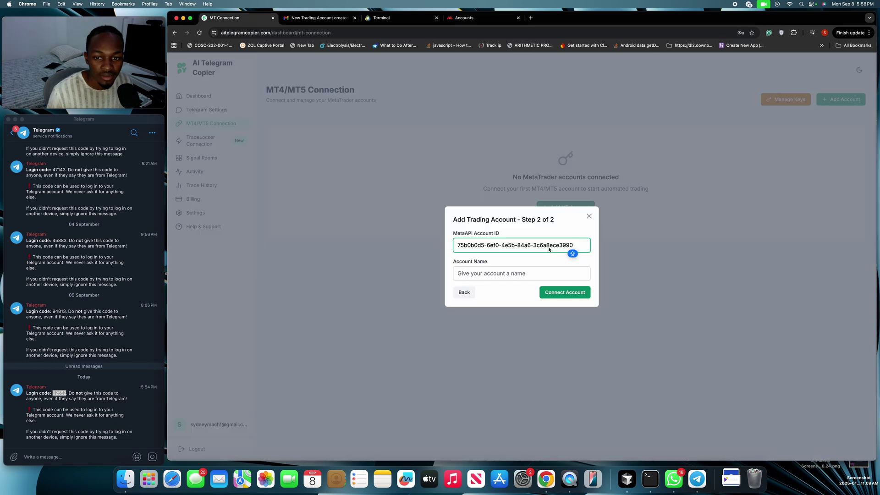
pyautogui.click(481, 275)
pyautogui.write('HER')
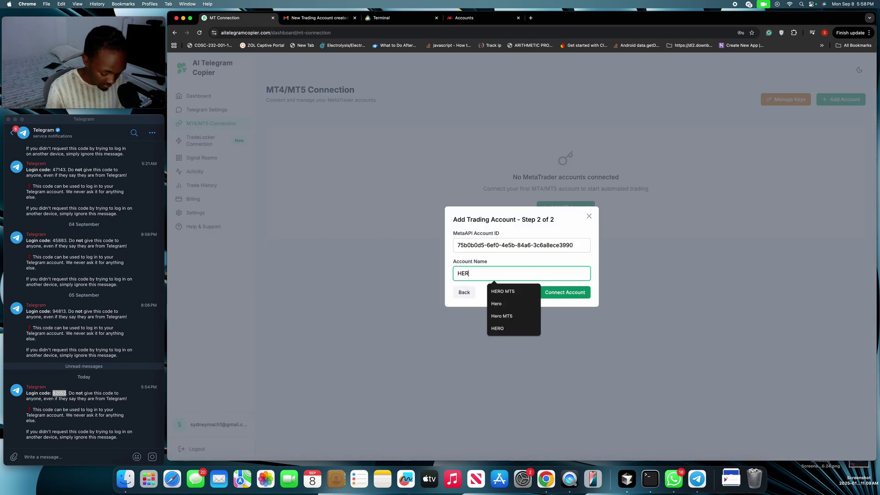
pyautogui.write('O')
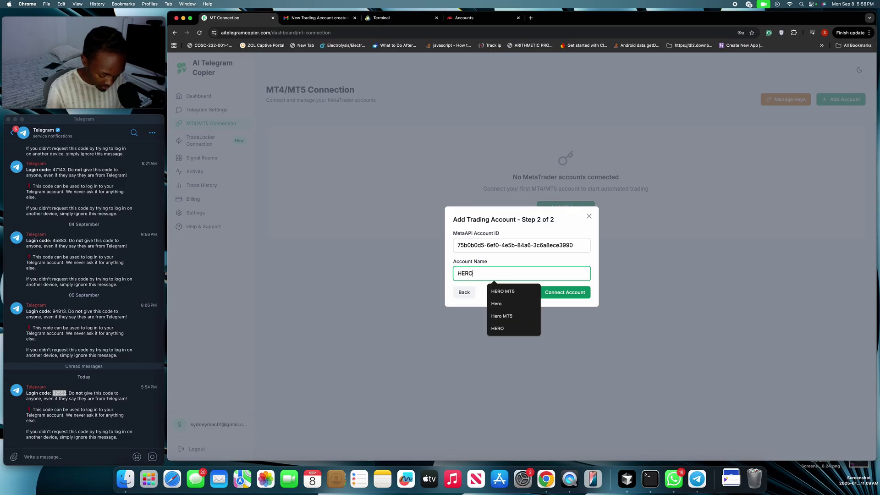
pyautogui.write(' MT5')
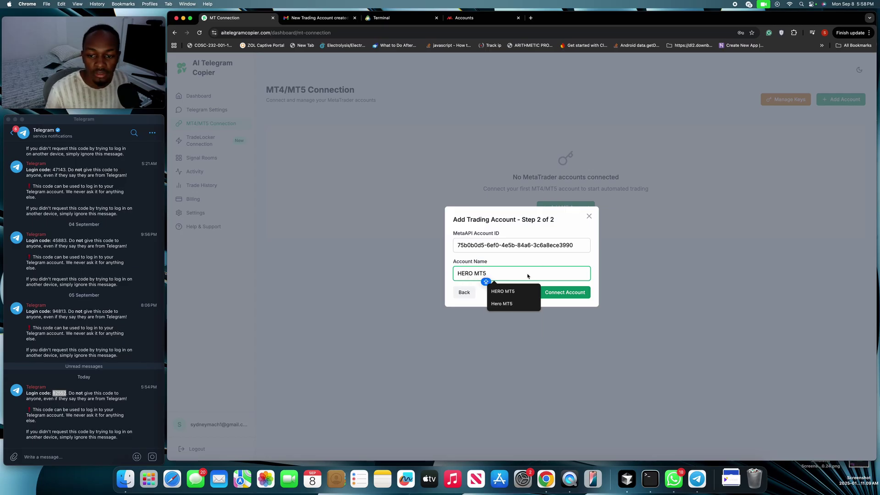
pyautogui.press('Escape')
pyautogui.click(565, 292)
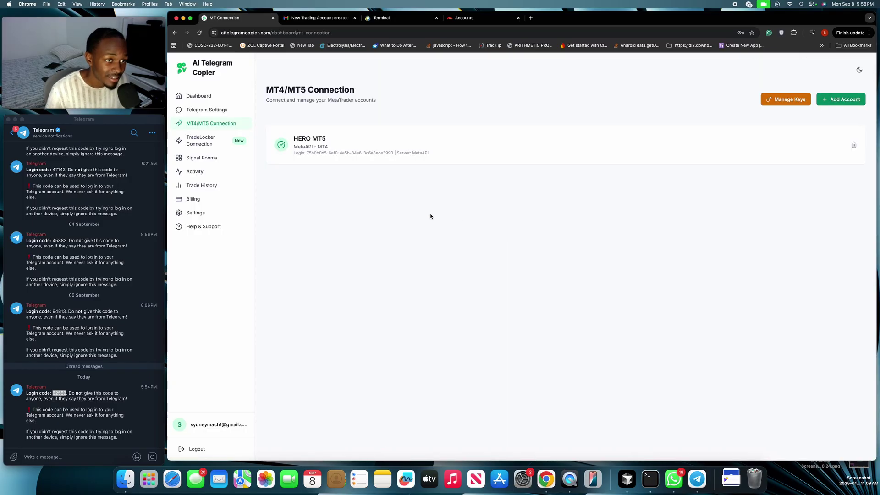
pyautogui.click(205, 158)
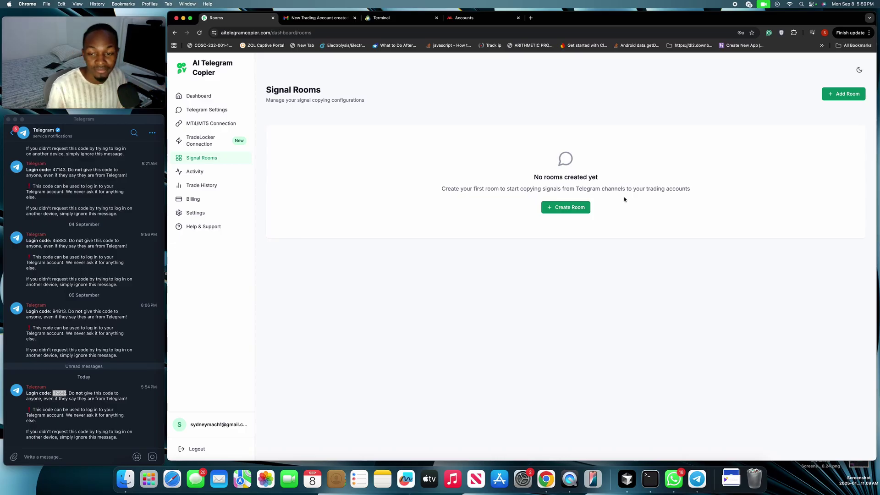
# Step: Create a room named 'YOUTUBE TEST' and select the linked Telegram account card
pyautogui.click(573, 208)
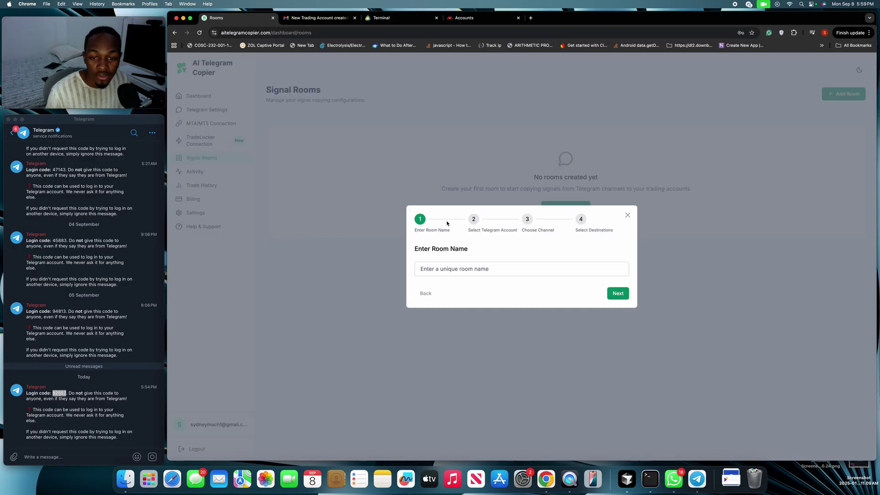
pyautogui.click(441, 270)
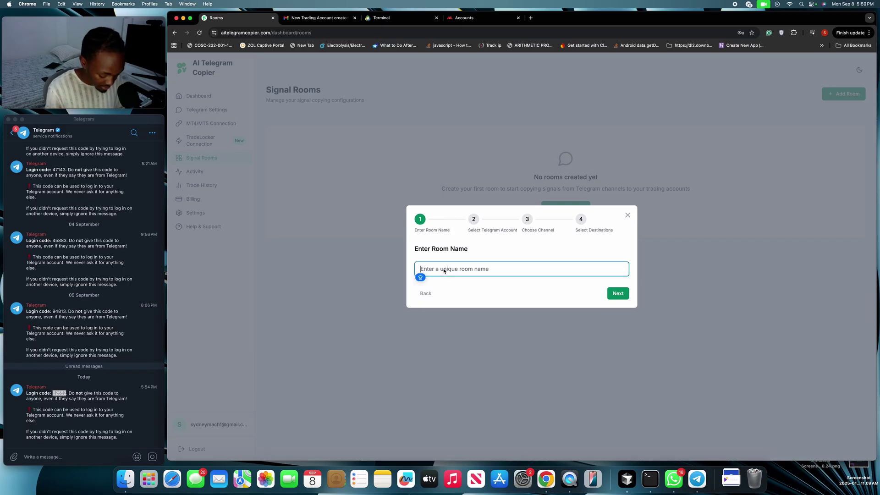
pyautogui.write('YOUTUBE TEST')
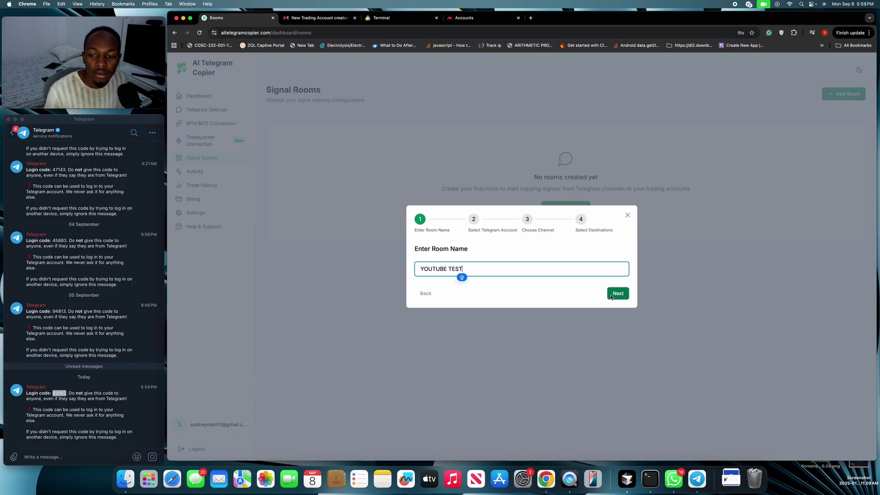
pyautogui.click(617, 293)
pyautogui.click(480, 270)
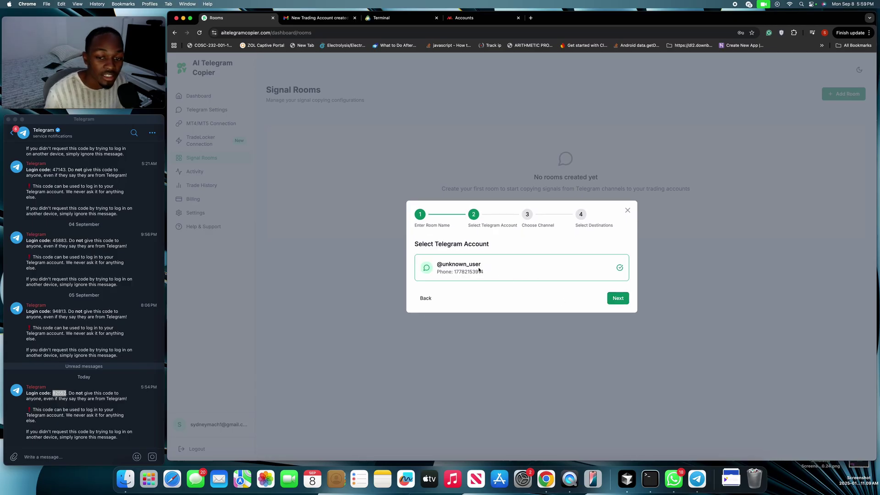
# Step: Pick the TestFrom channel as the room's signal source
pyautogui.click(618, 299)
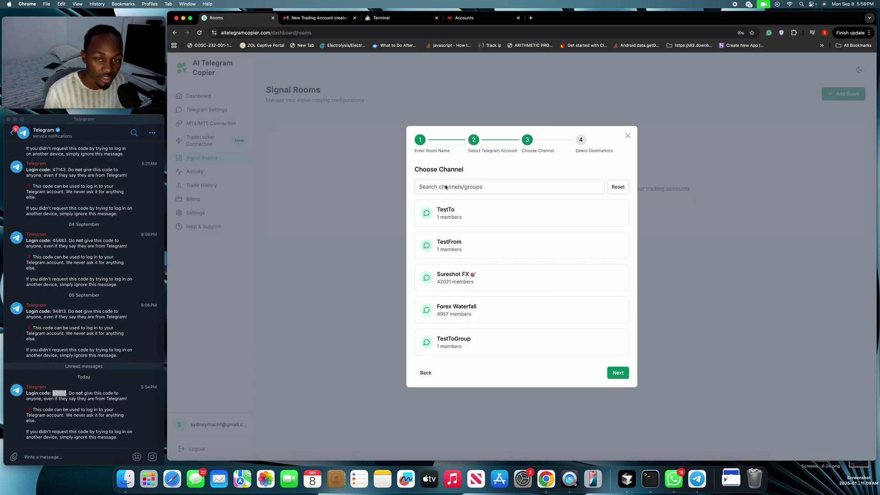
pyautogui.click(445, 187)
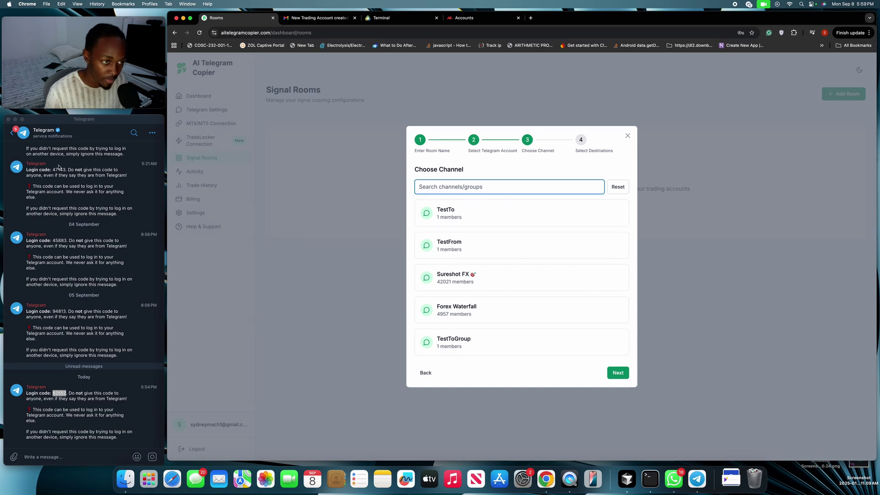
pyautogui.click(12, 133)
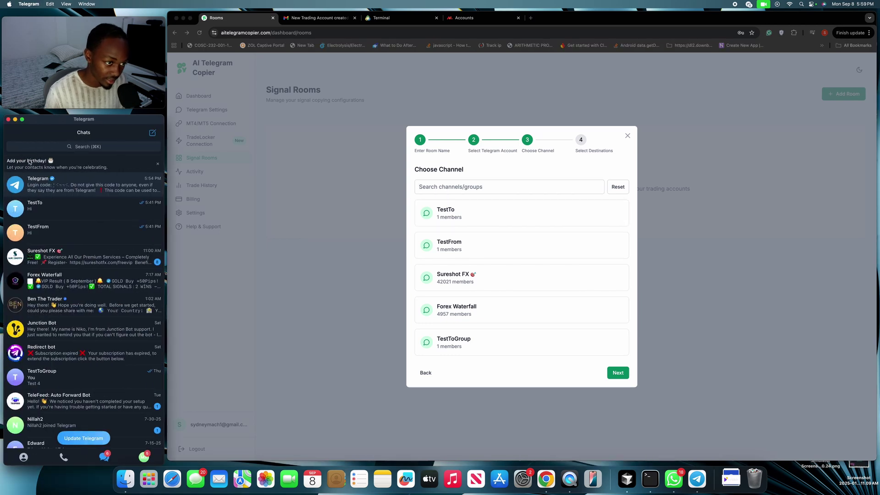
pyautogui.click(39, 235)
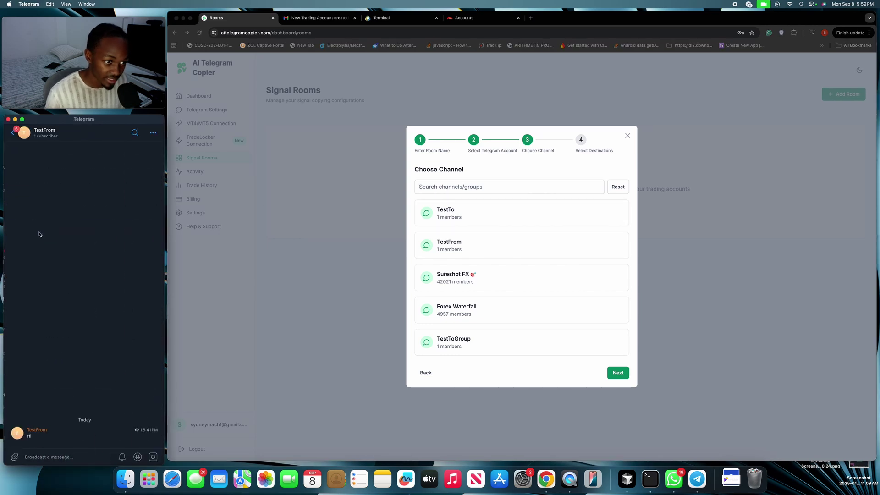
pyautogui.click(477, 254)
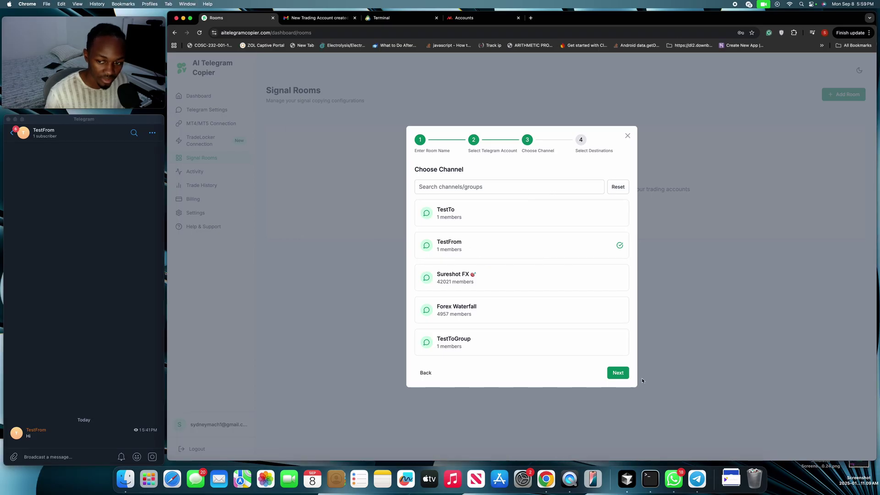
# Step: Tick HERO MT5 as the destination account and create the room
pyautogui.click(619, 372)
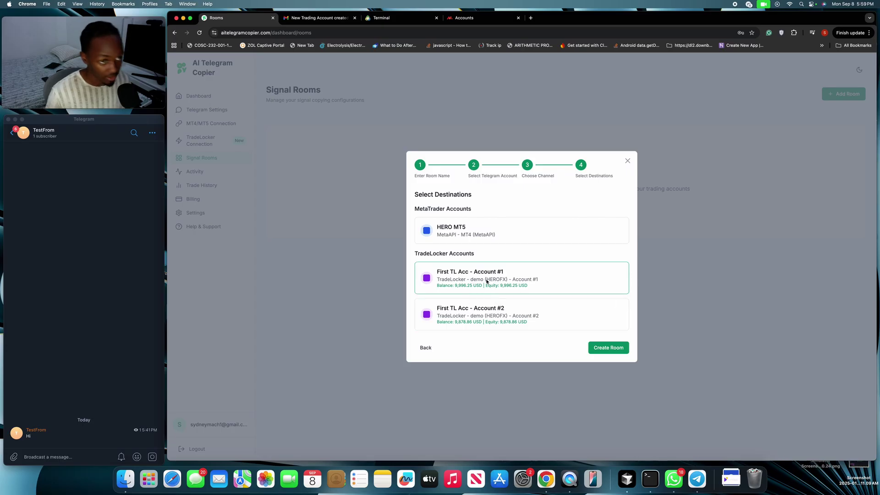
pyautogui.click(457, 231)
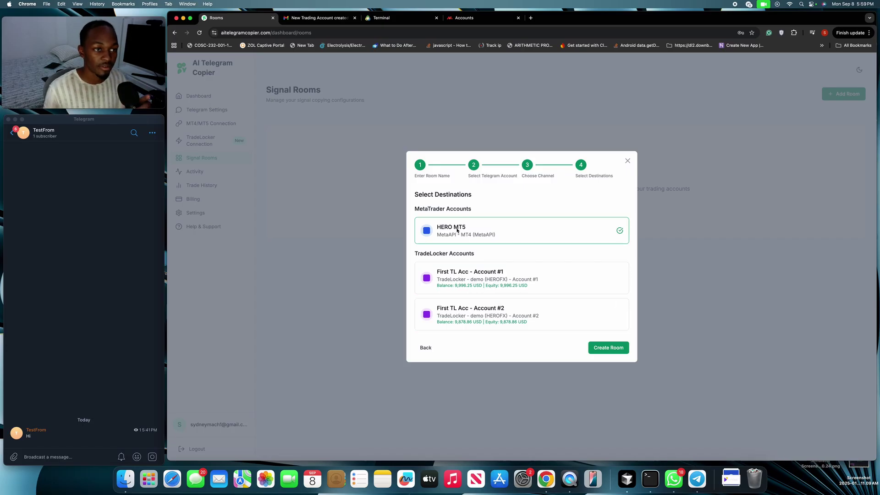
pyautogui.click(608, 350)
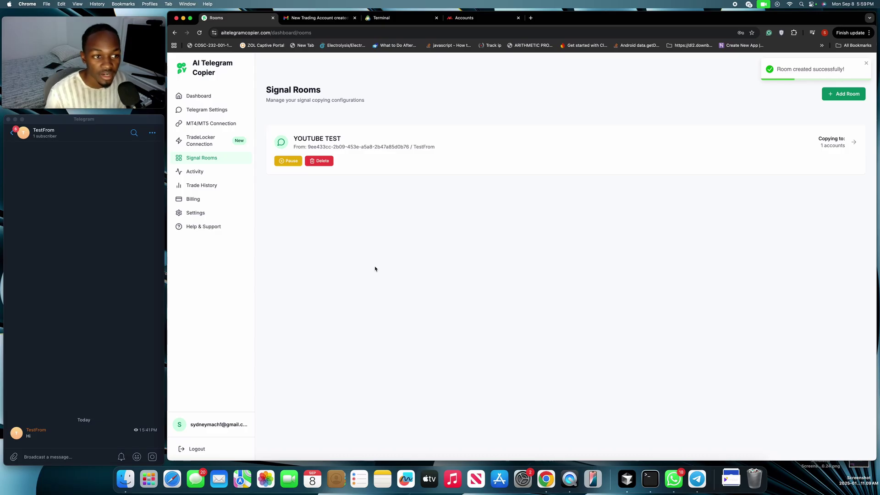
# Step: Connect HeroFX WebTrader to the trading account, showing a 9,999.48 USD balance
pyautogui.click(406, 23)
pyautogui.moveTo(405, 22); pyautogui.dragTo(323, 23)
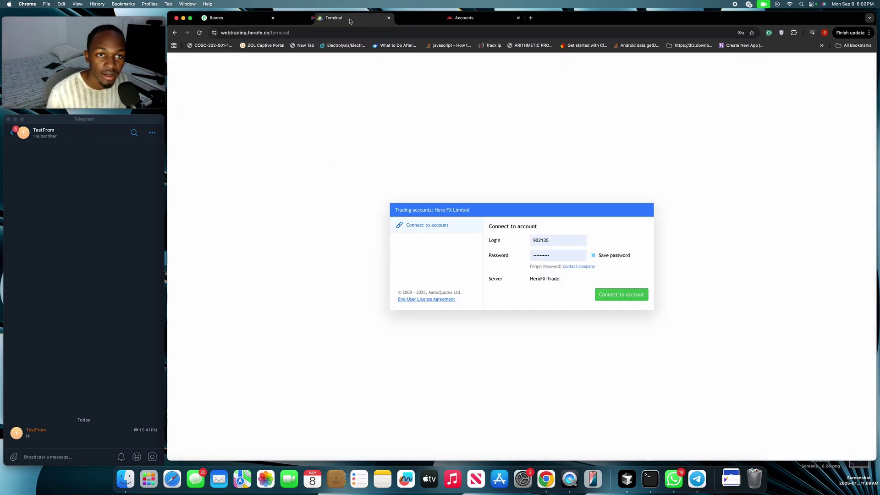
pyautogui.click(621, 295)
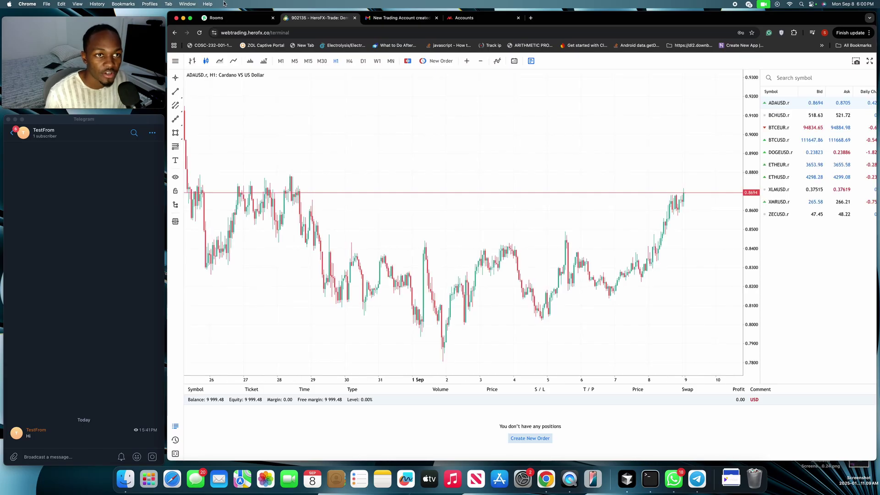
pyautogui.click(223, 19)
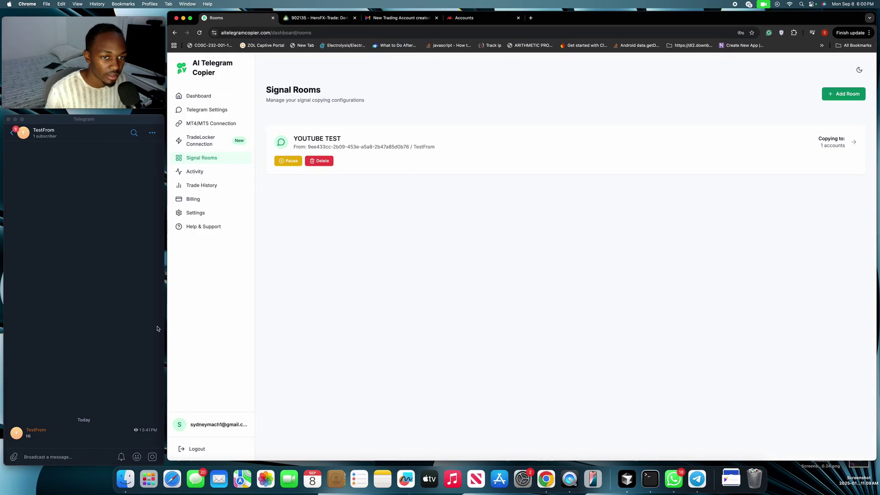
pyautogui.hotkey('ctrl', 'Tab')
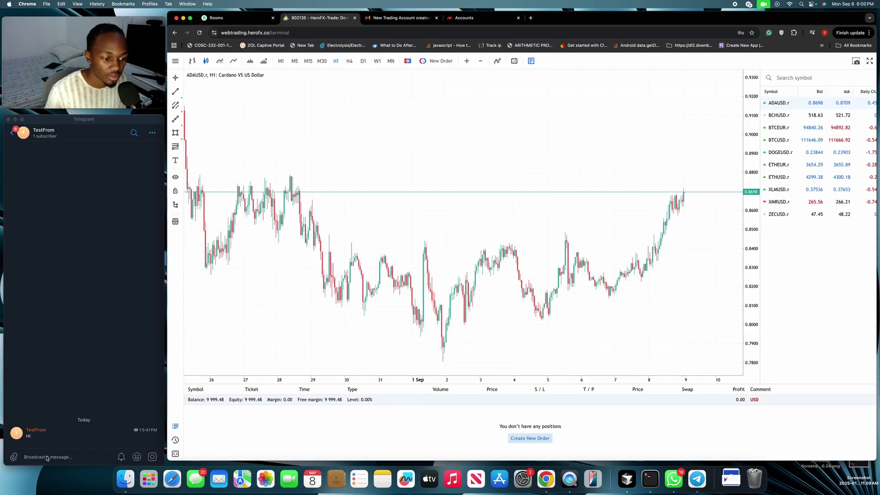
# Step: Post 'Buy eurusd without a sl or' in TestFrom to open a EURUSD buy
pyautogui.click(52, 450)
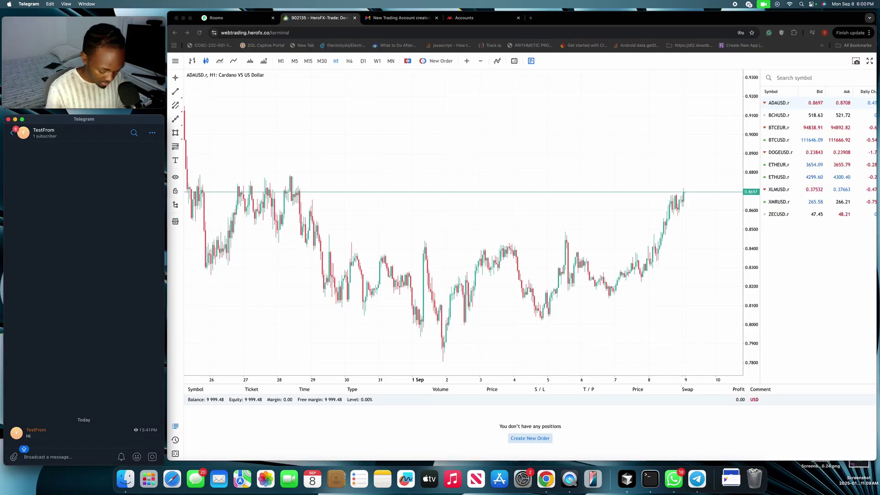
pyautogui.write('Buy eurusd without a sl')
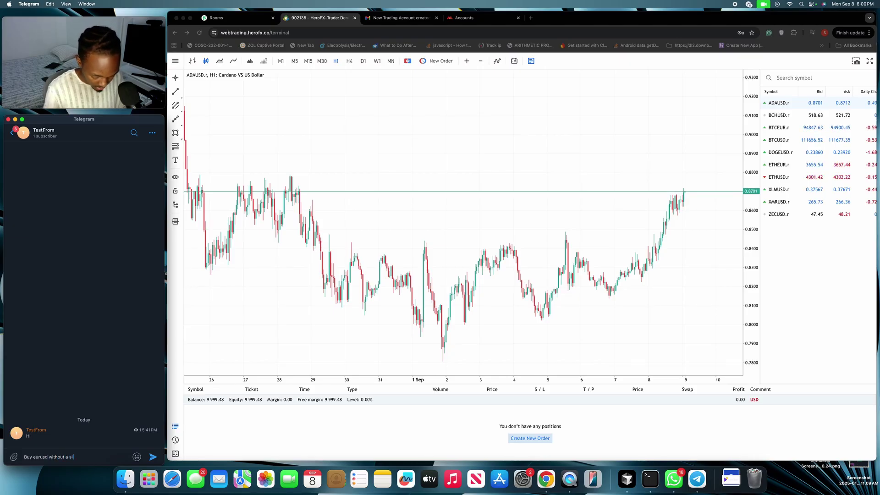
pyautogui.write(' or tp')
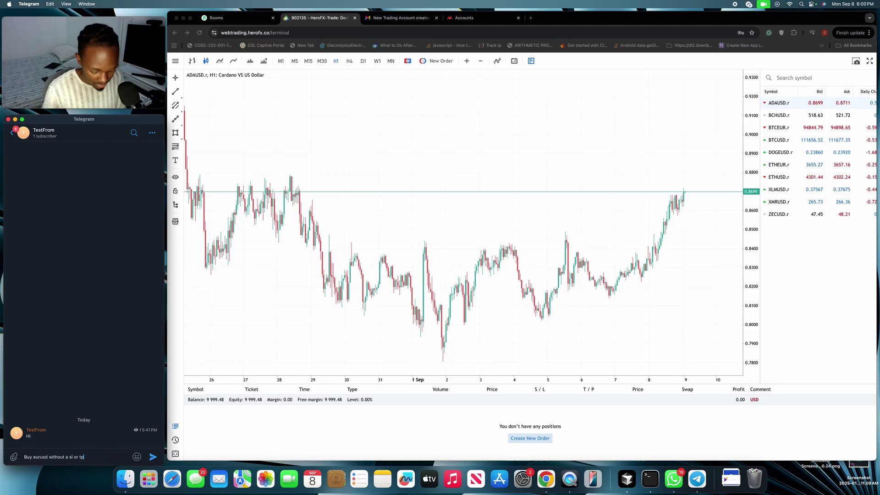
pyautogui.press('Return')
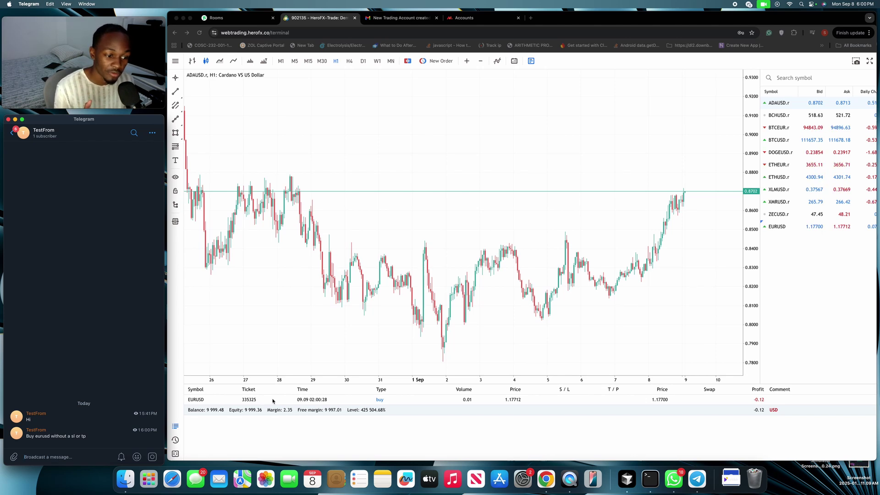
# Step: Post 'open another one' for a second EURUSD buy, and draft 'close both of them'
pyautogui.write('open ')
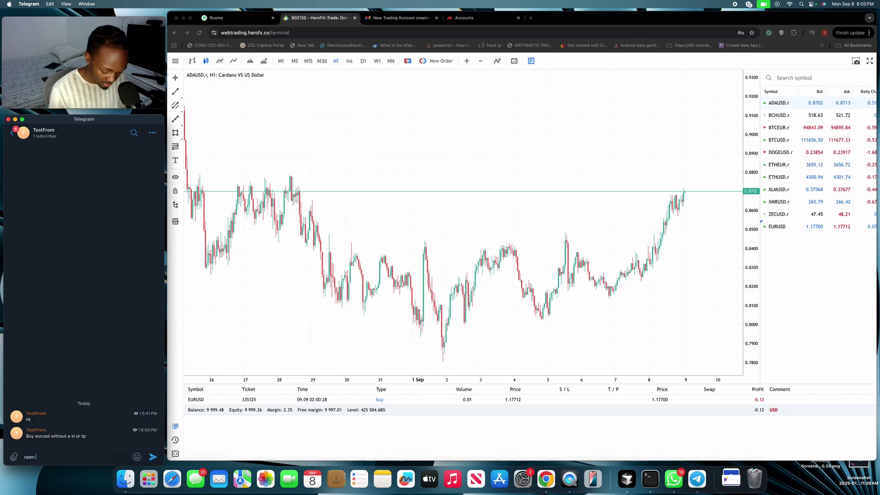
pyautogui.write('another o')
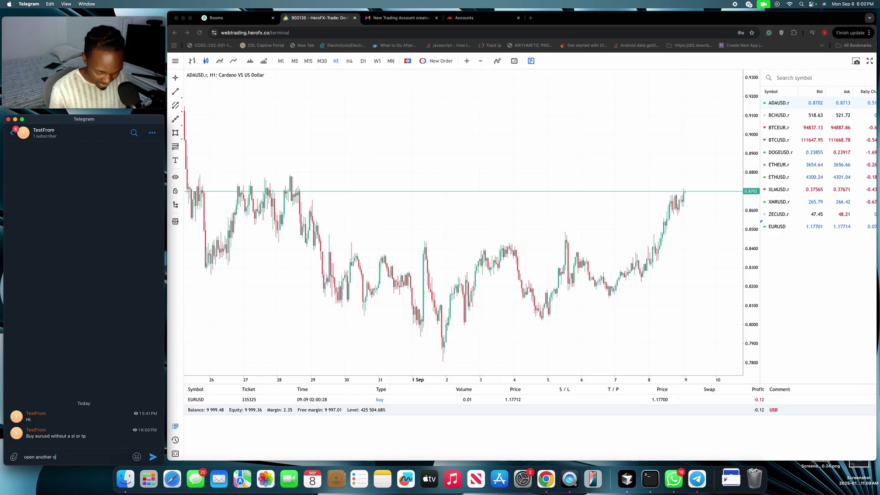
pyautogui.write('ne')
pyautogui.press('Return')
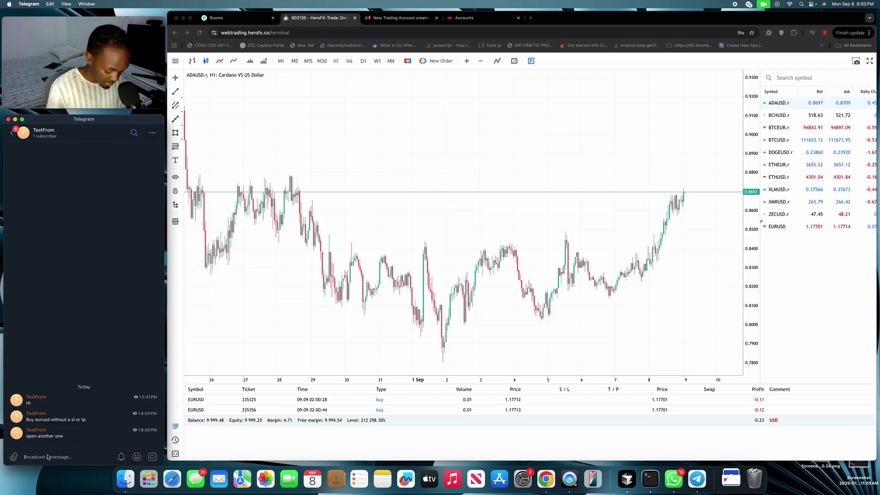
pyautogui.write('close both of them')
# Step: Send the 'close both of them' signal to close the two EURUSD buys
pyautogui.press('Return')
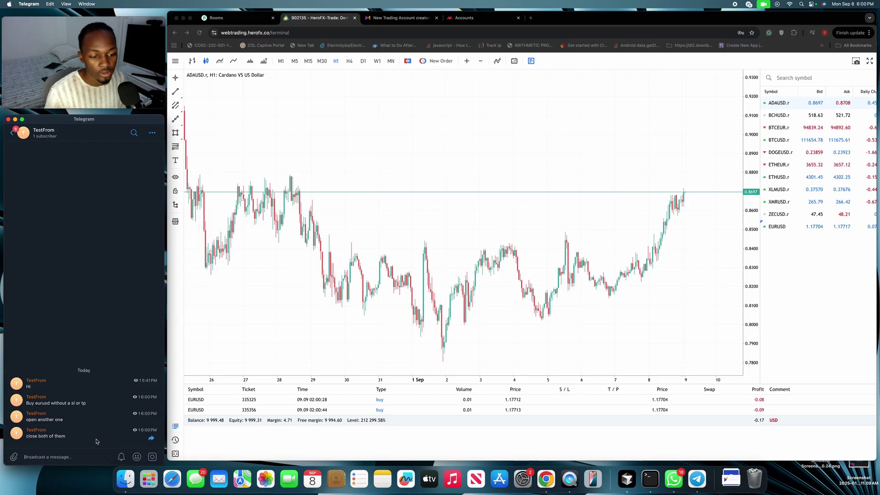